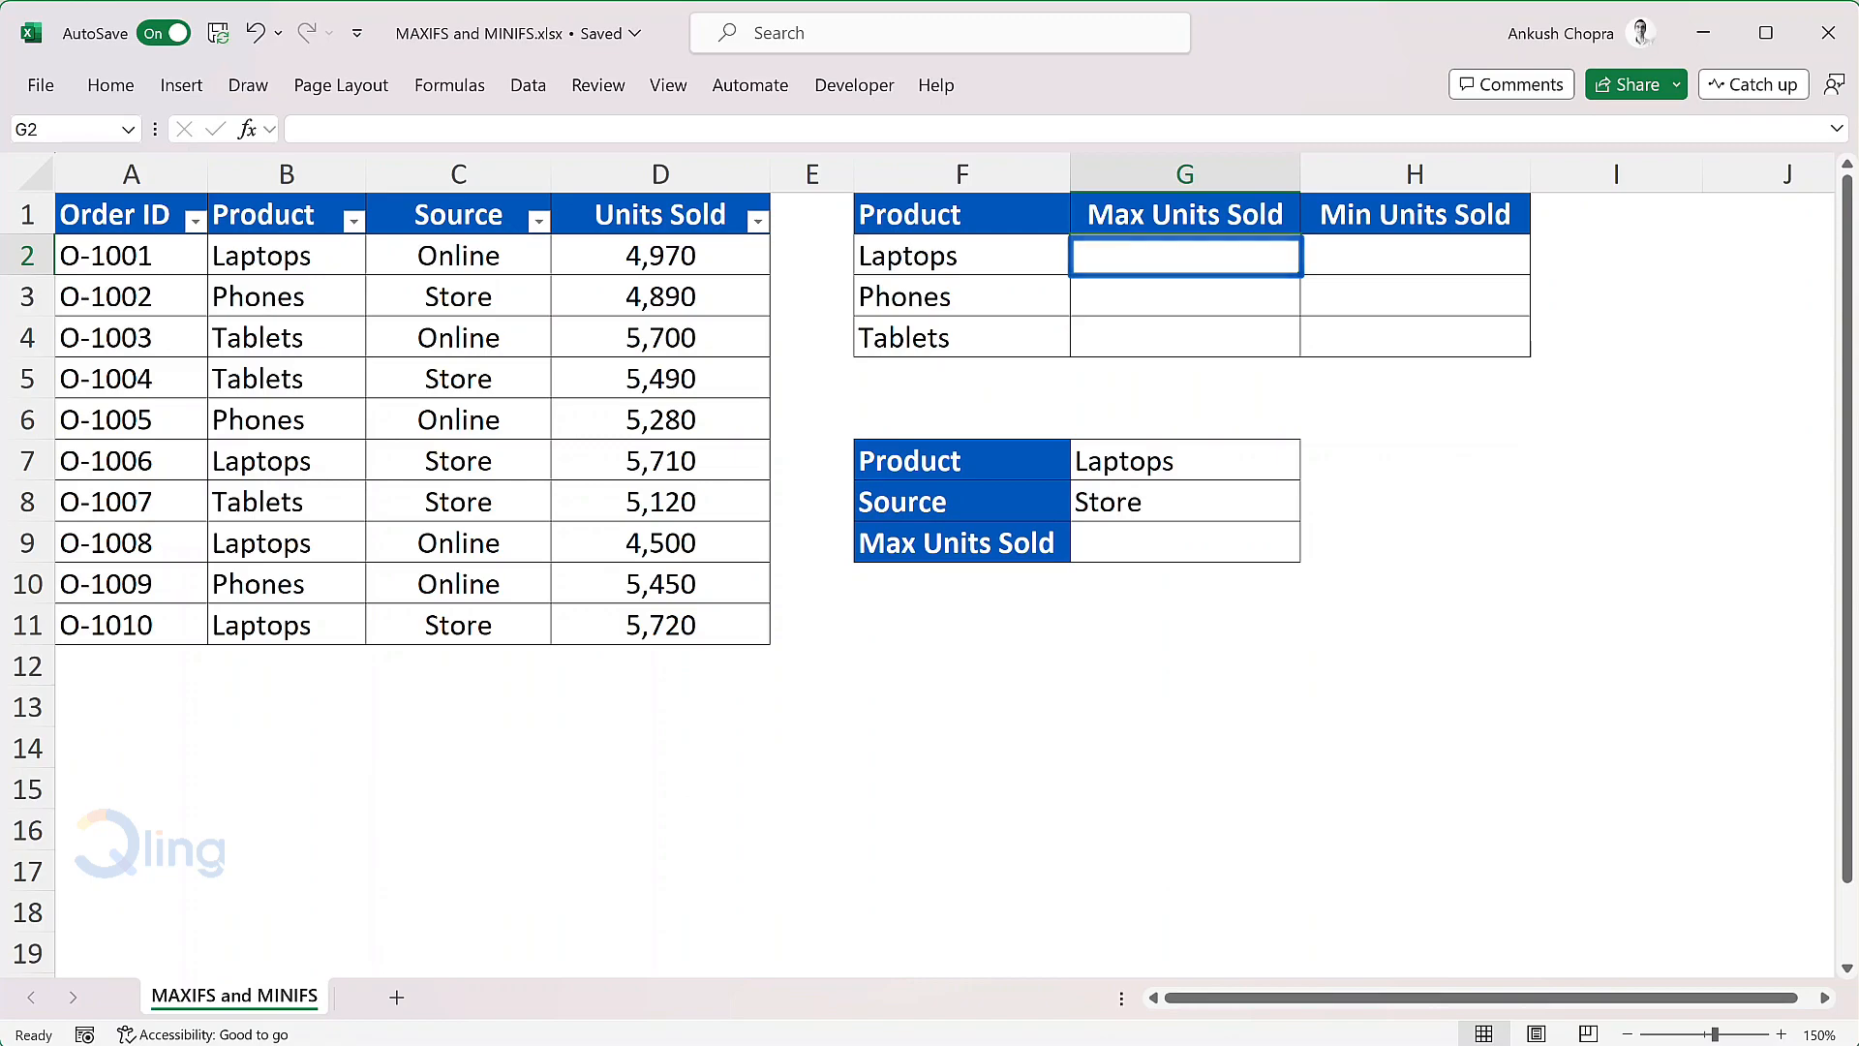
Step: Start a MAXIFS formula in G2 for Laptops, with the absolute Units Sold range $D$2:$D$11 as the max range
type("=maxifs")
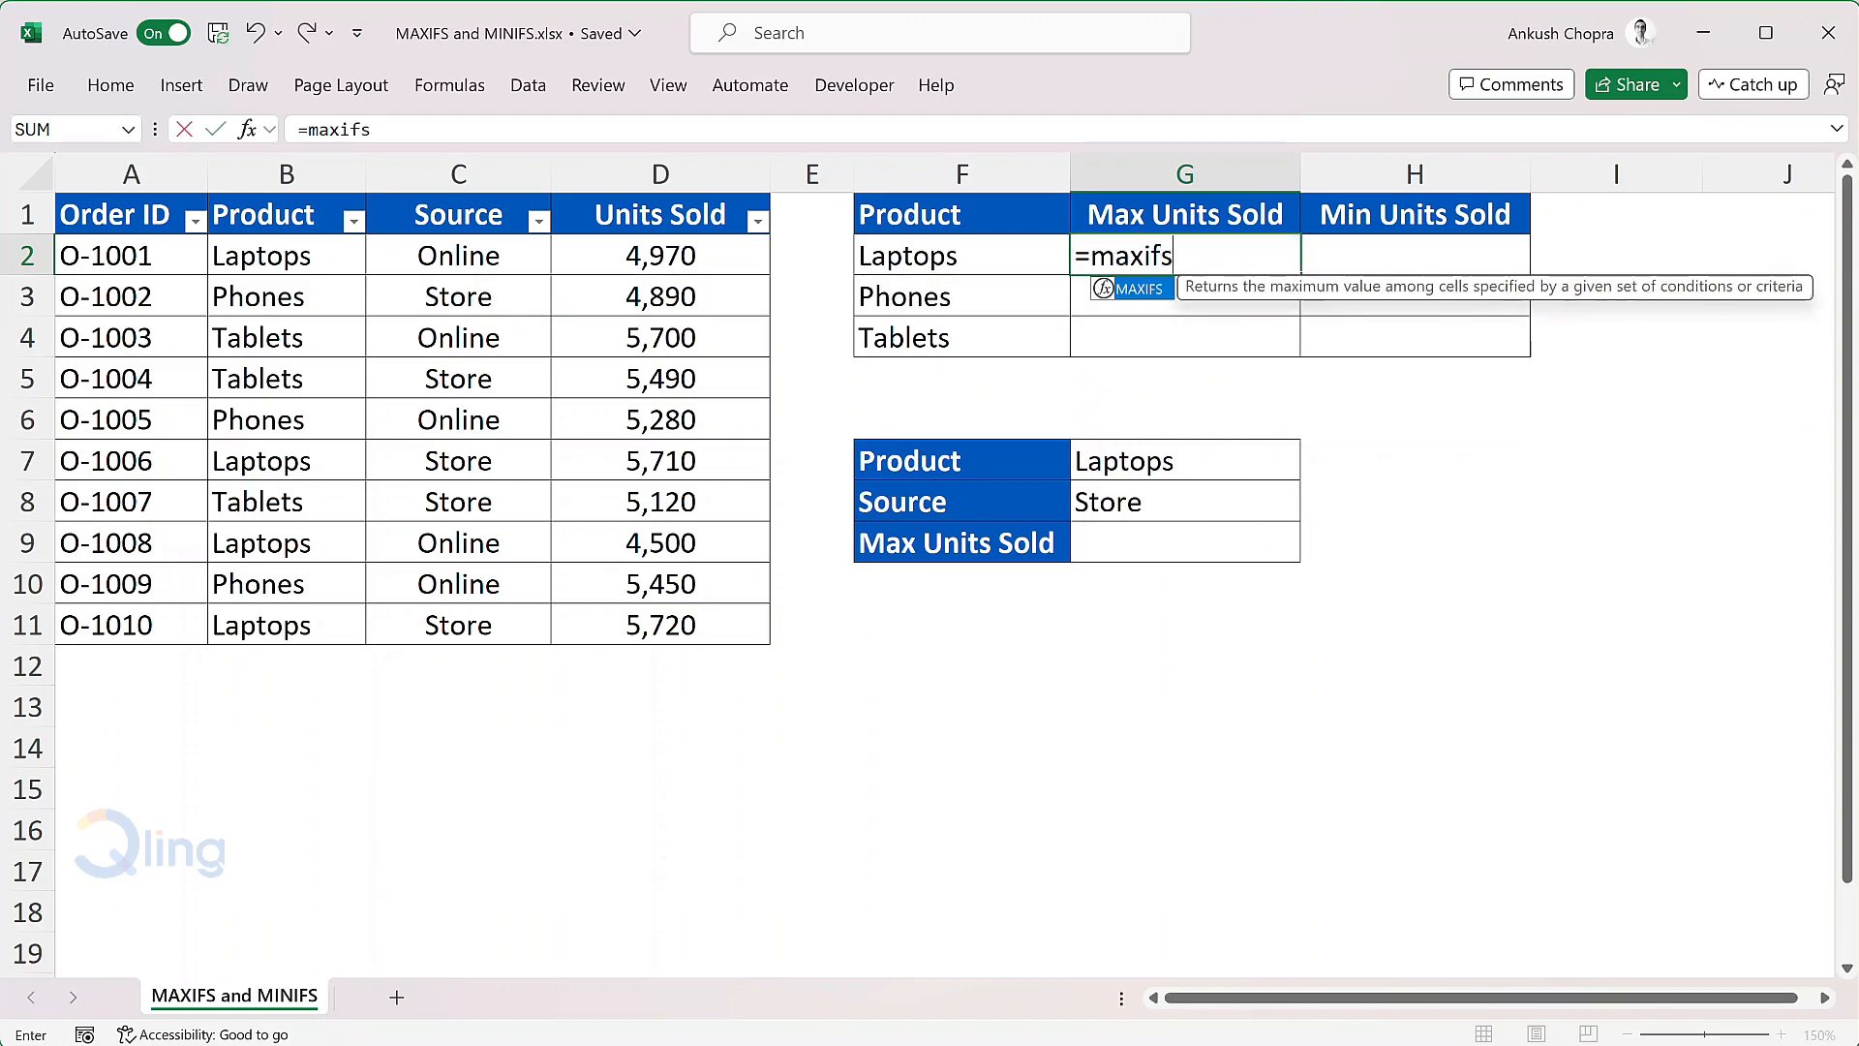
key("Tab")
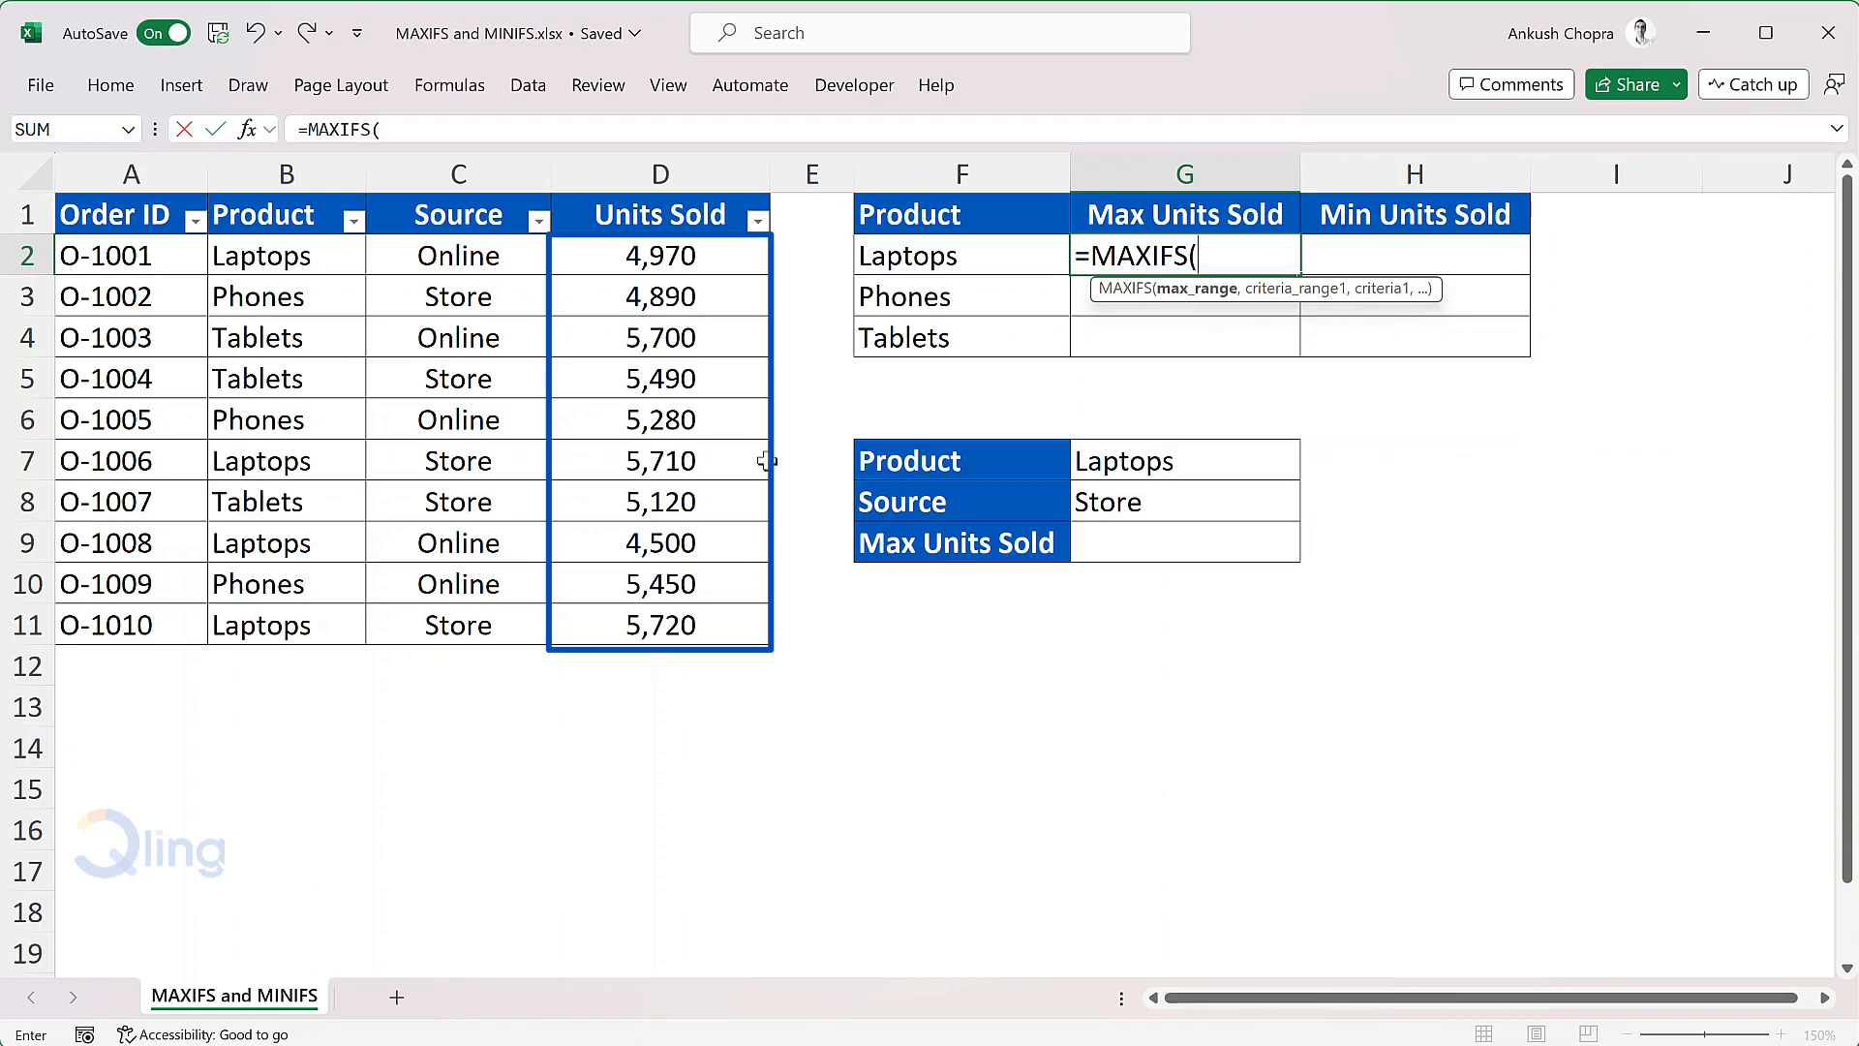
mouse_move(729, 254)
left_mouse_down()
mouse_move(676, 581)
mouse_move(732, 631)
left_mouse_up()
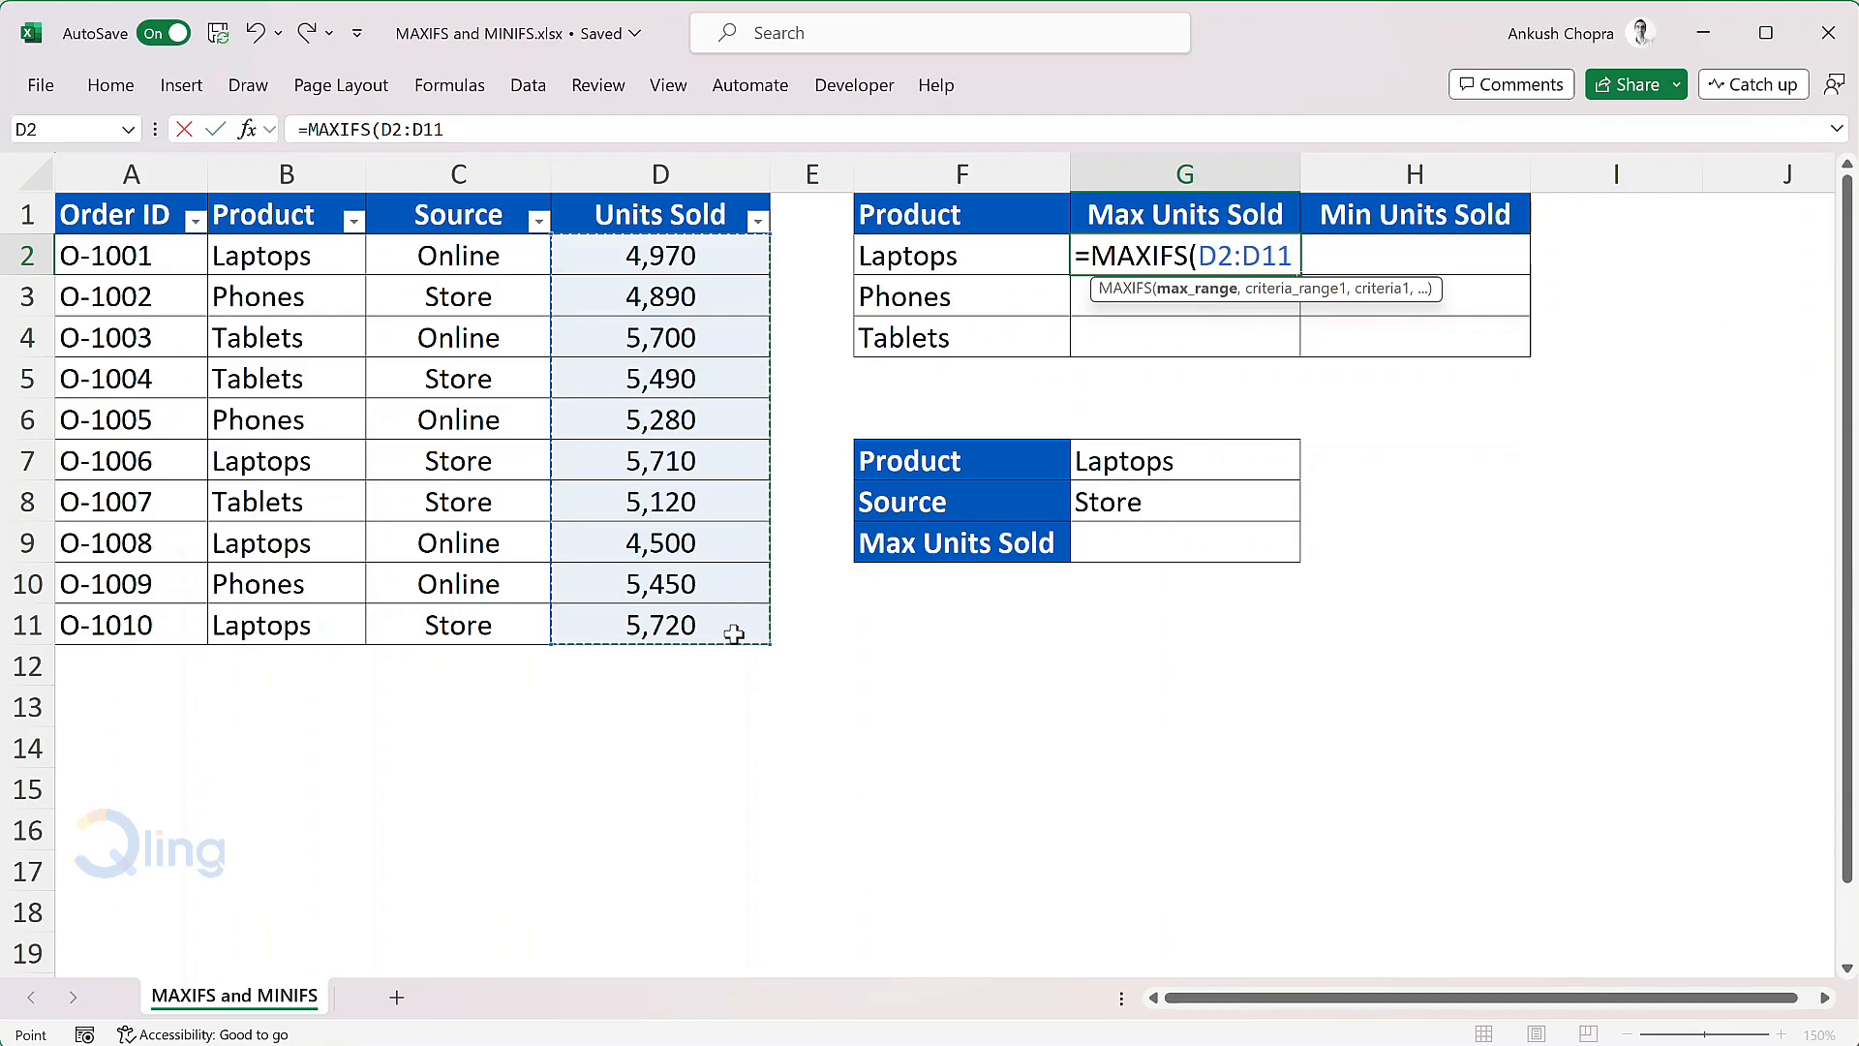
key("F4")
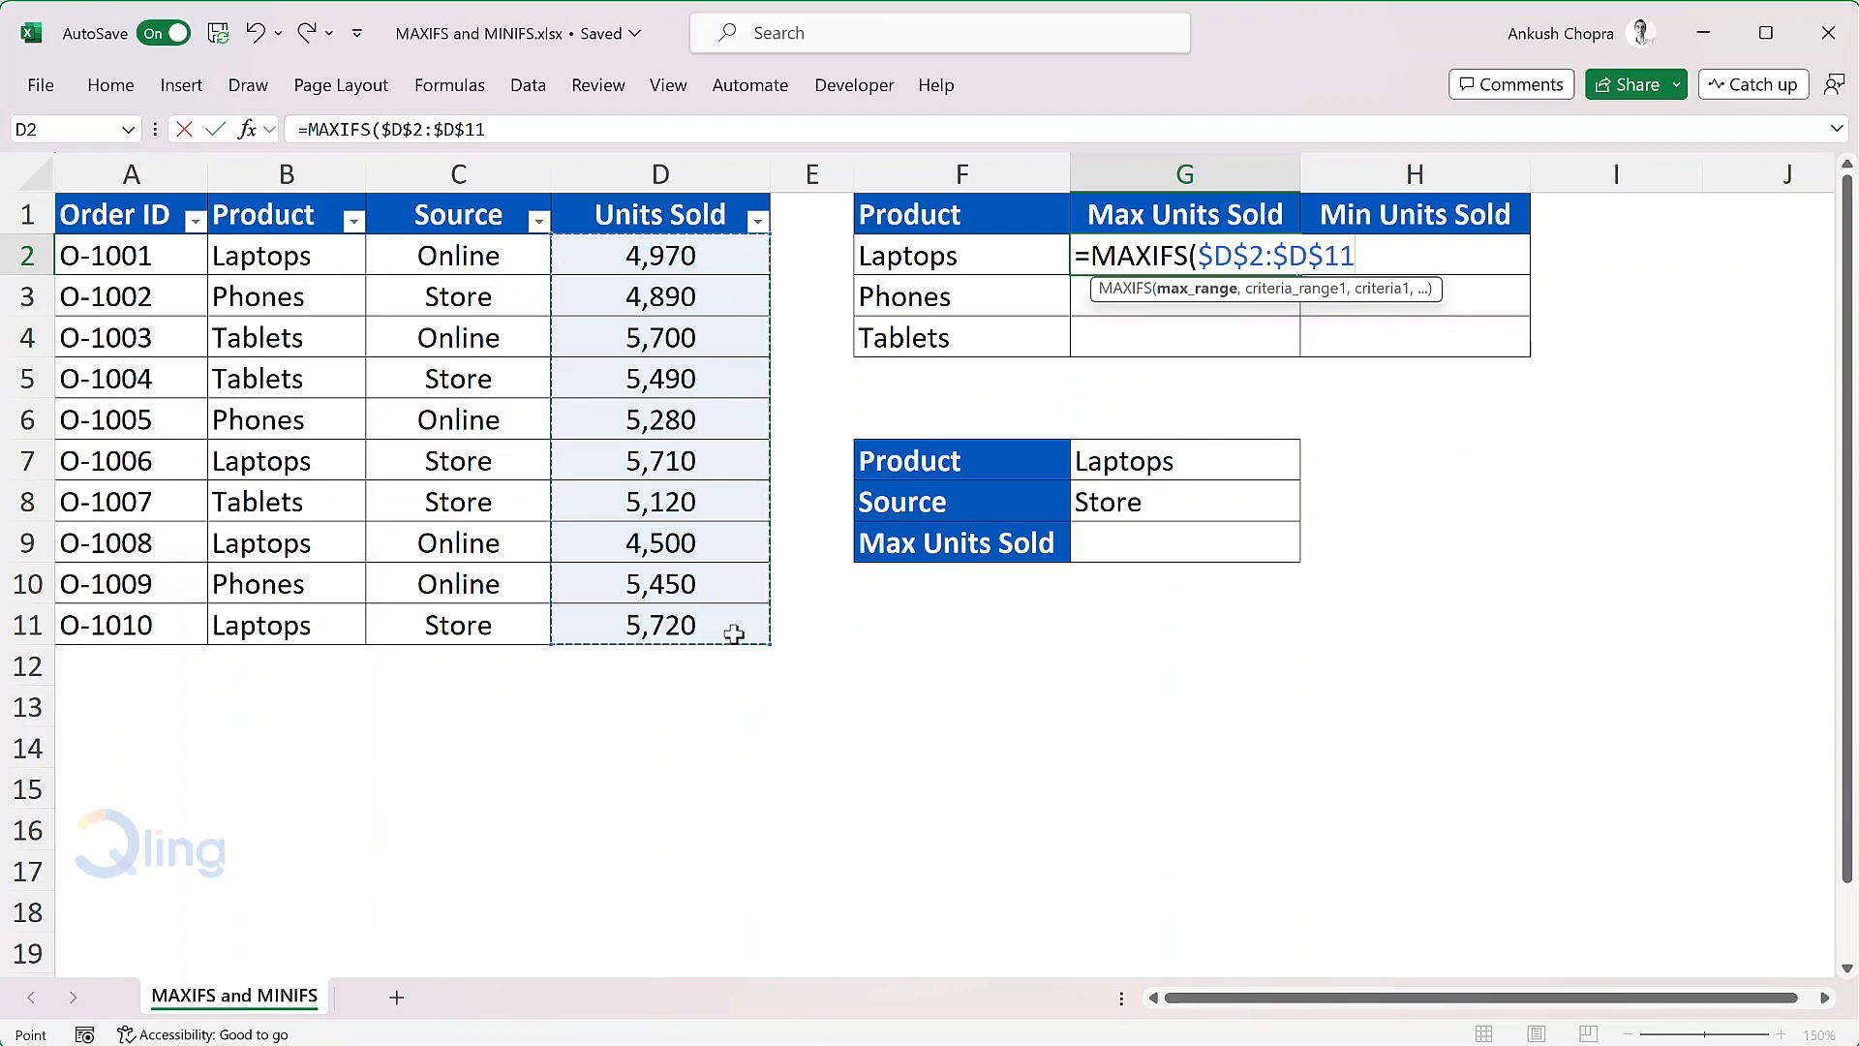
type(",")
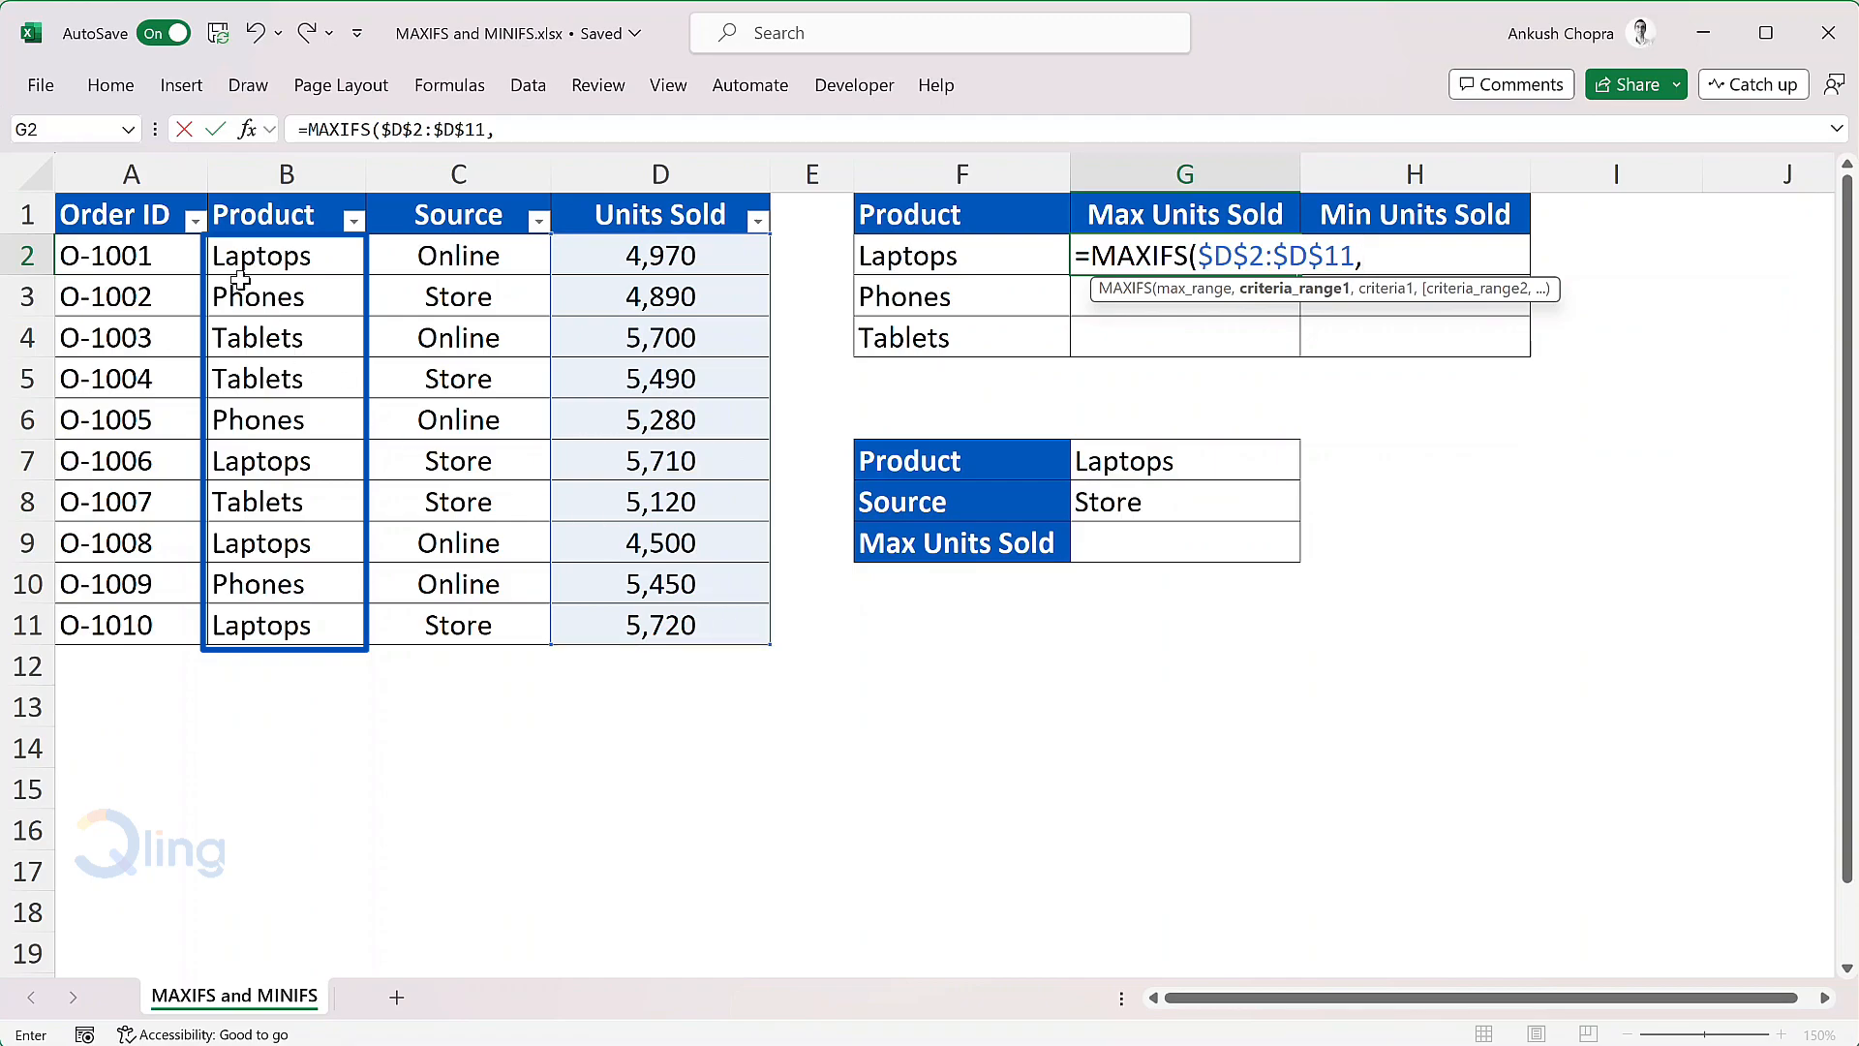
Step: Complete the MAXIFS formula in G2 with the absolute criteria range $B$2:$B$11 and cell F2 as the criterion
left_click_drag(337, 269, 358, 612)
key("F4")
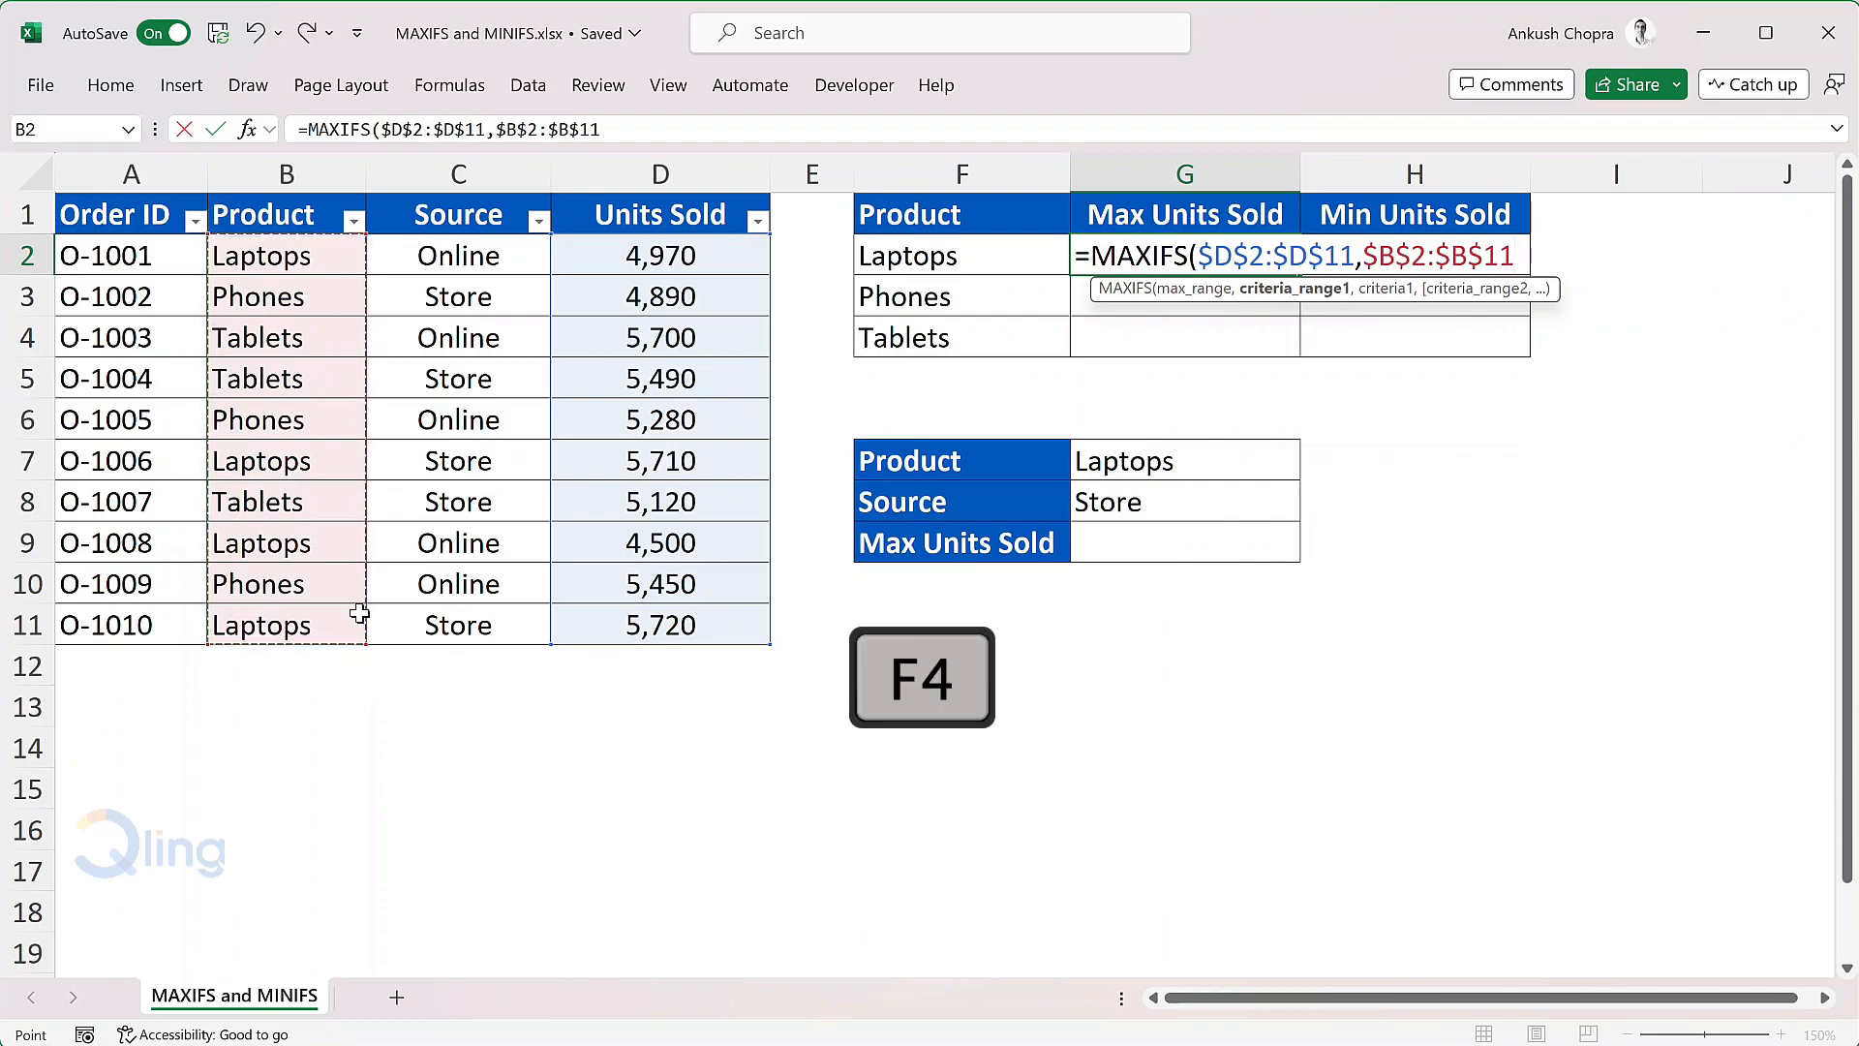
type(",")
key("Left")
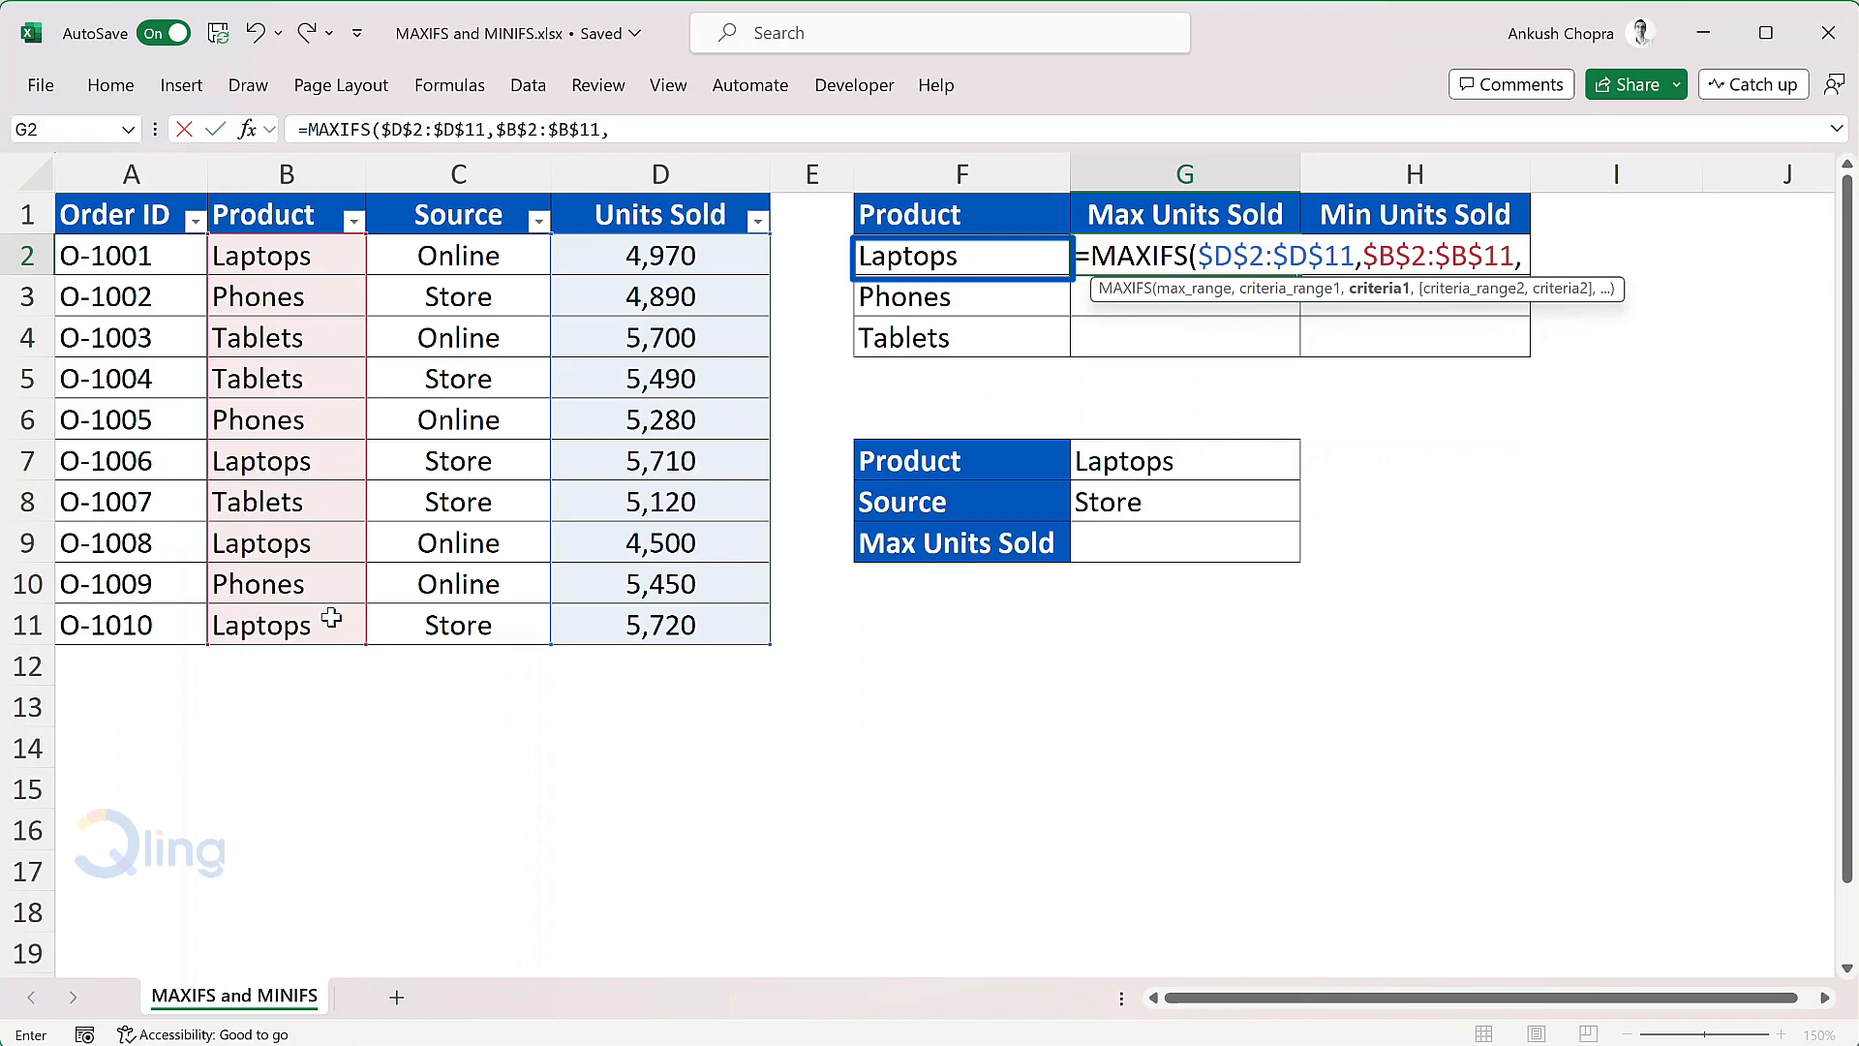
left_click(998, 258)
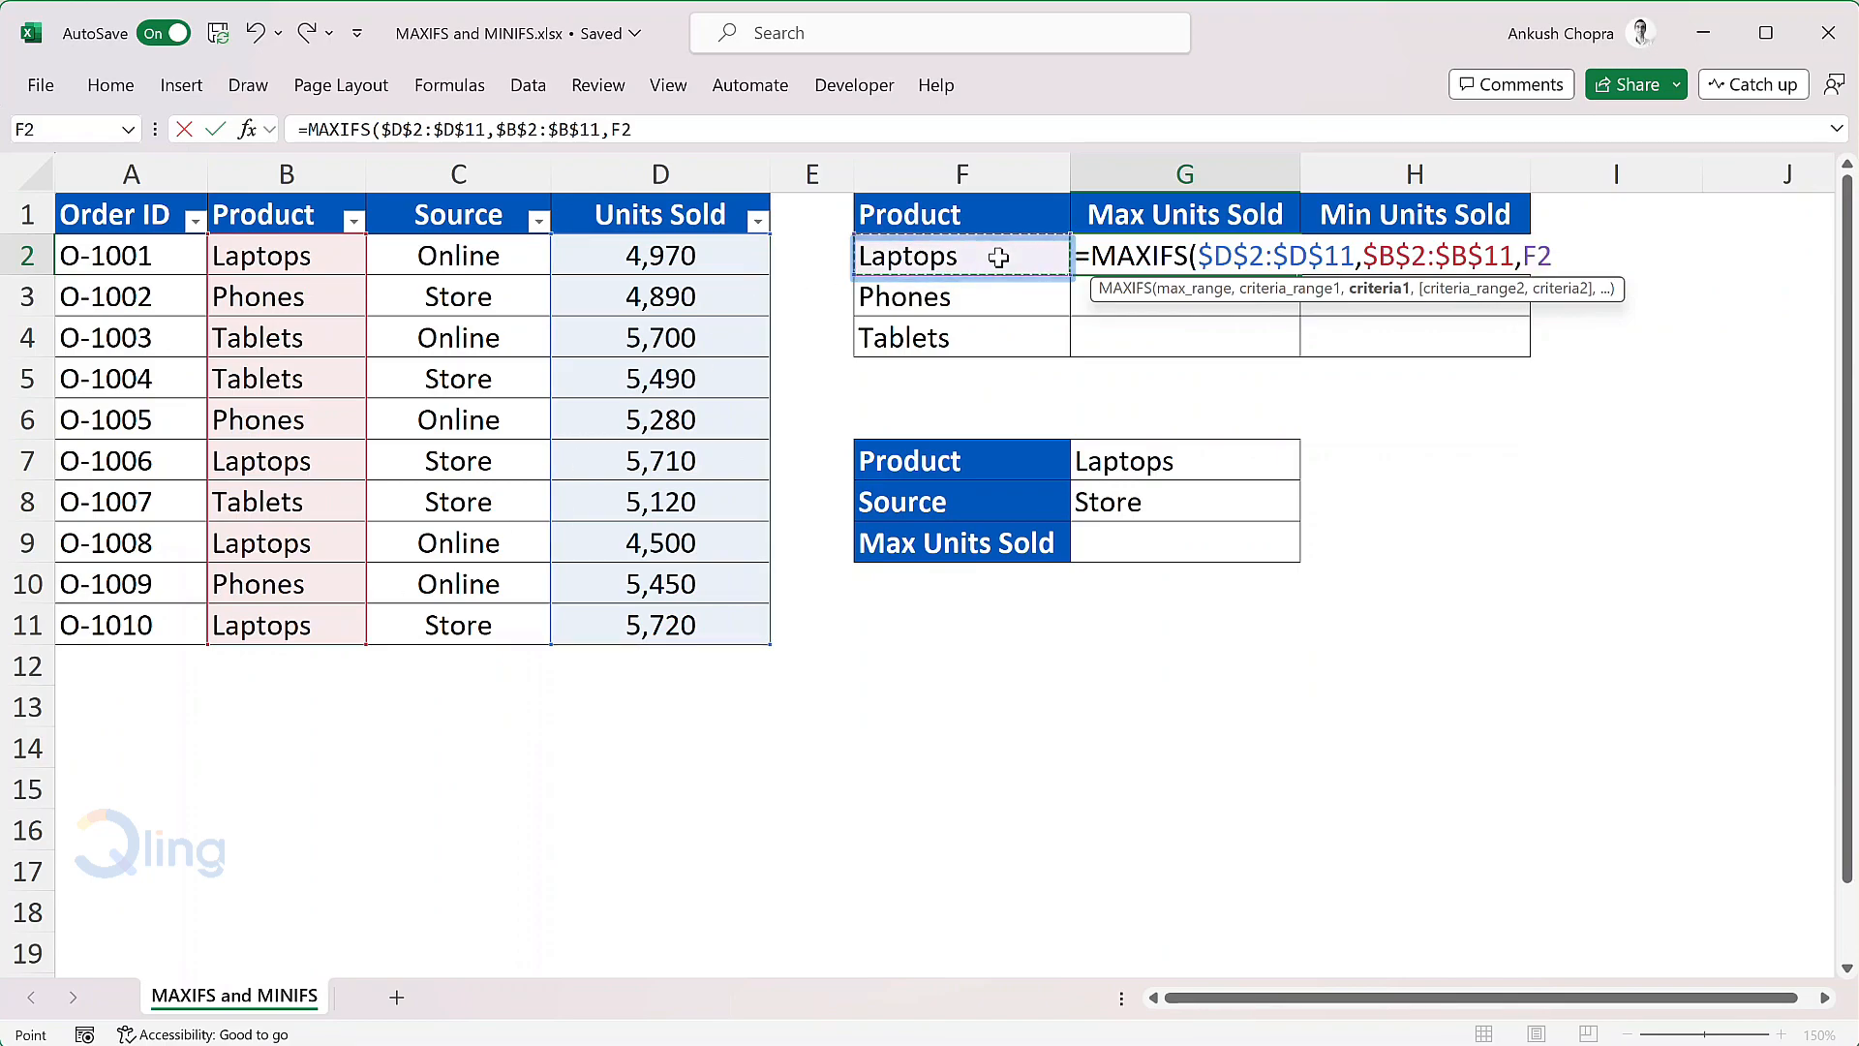
type(")")
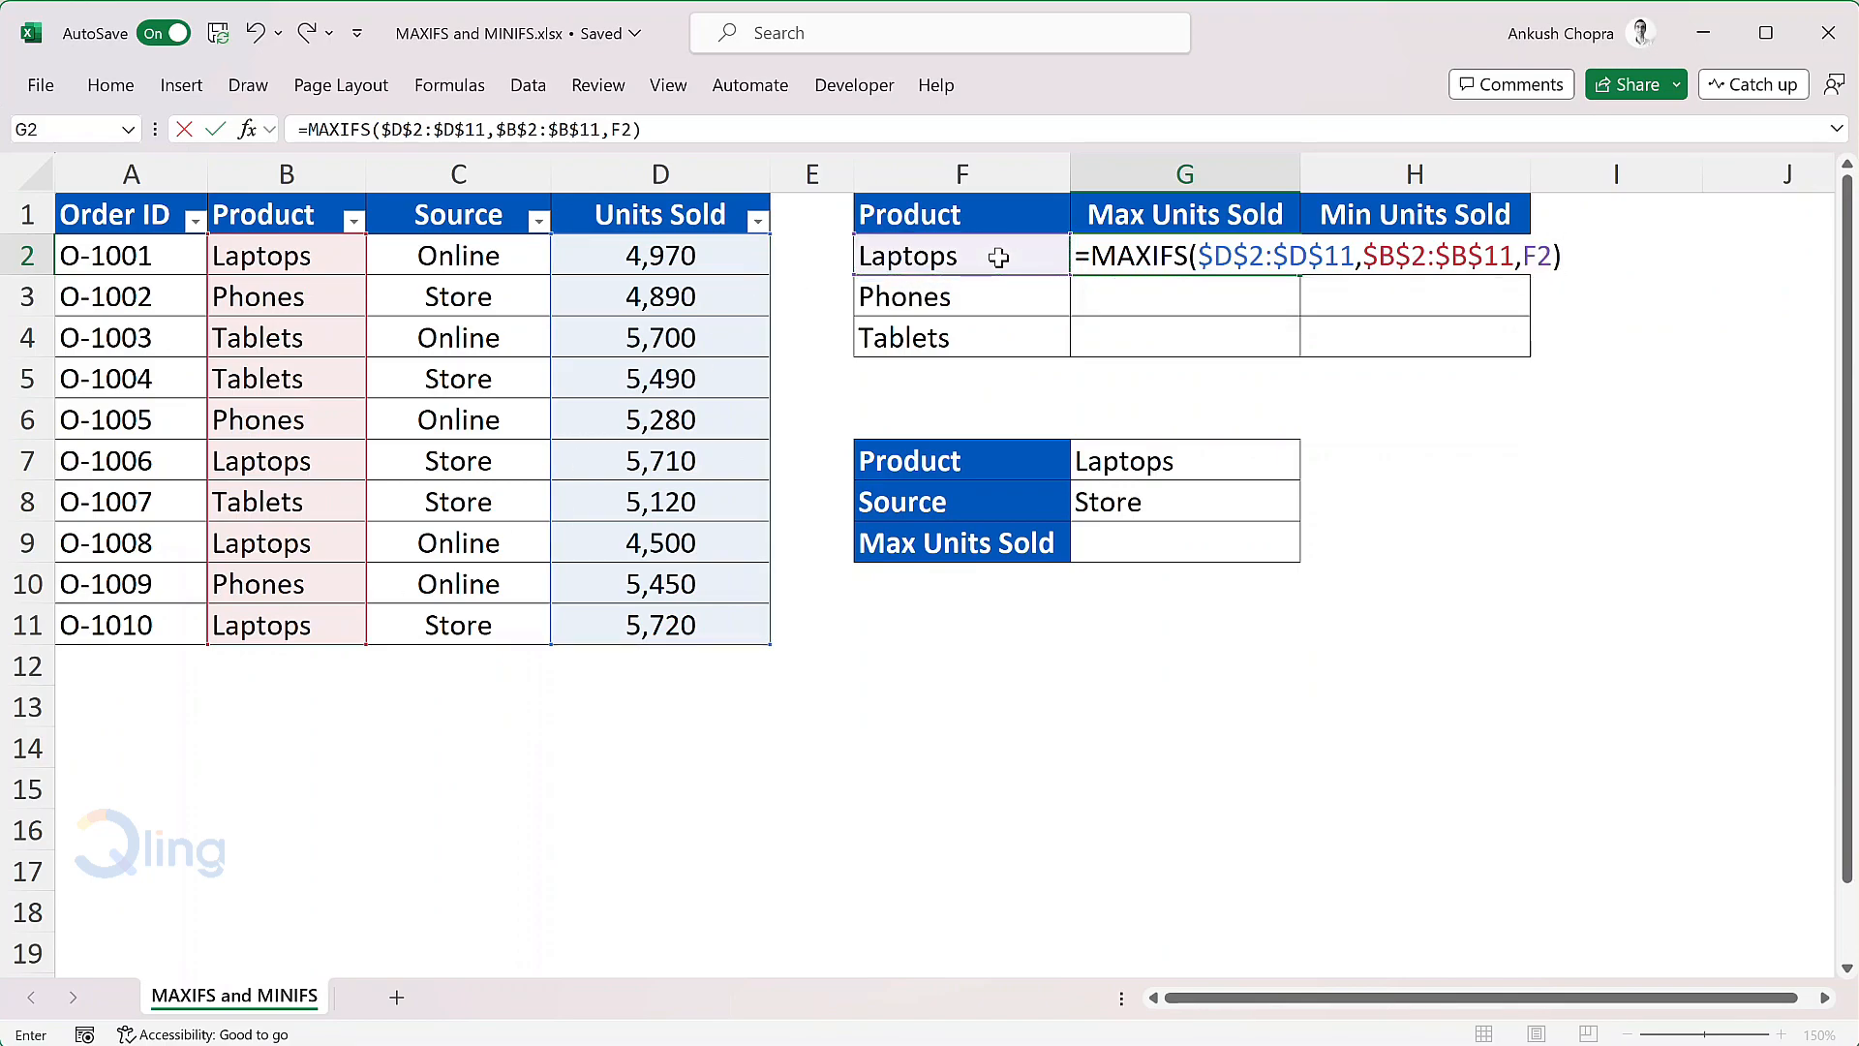
key("Return")
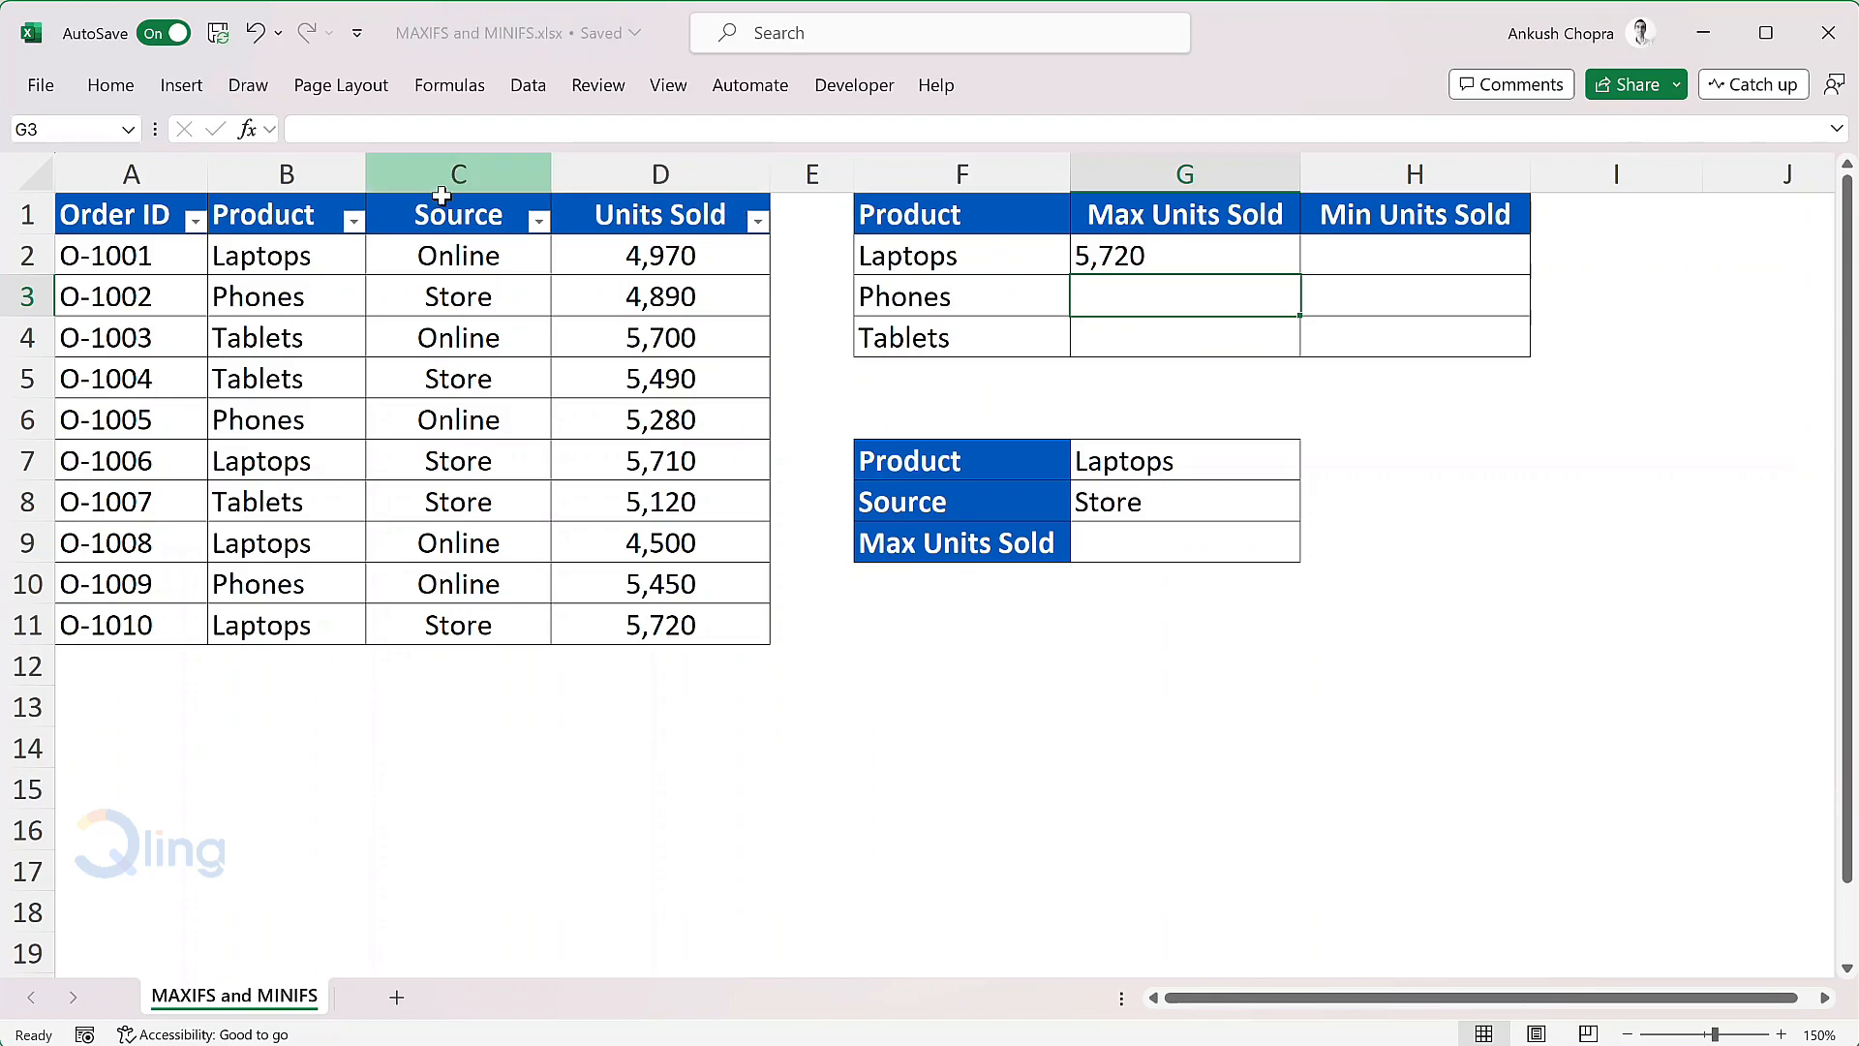
Step: Filter the orders table's Product column to show only Laptops
left_click(353, 221)
left_click(79, 565)
left_click(79, 587)
left_click(236, 930)
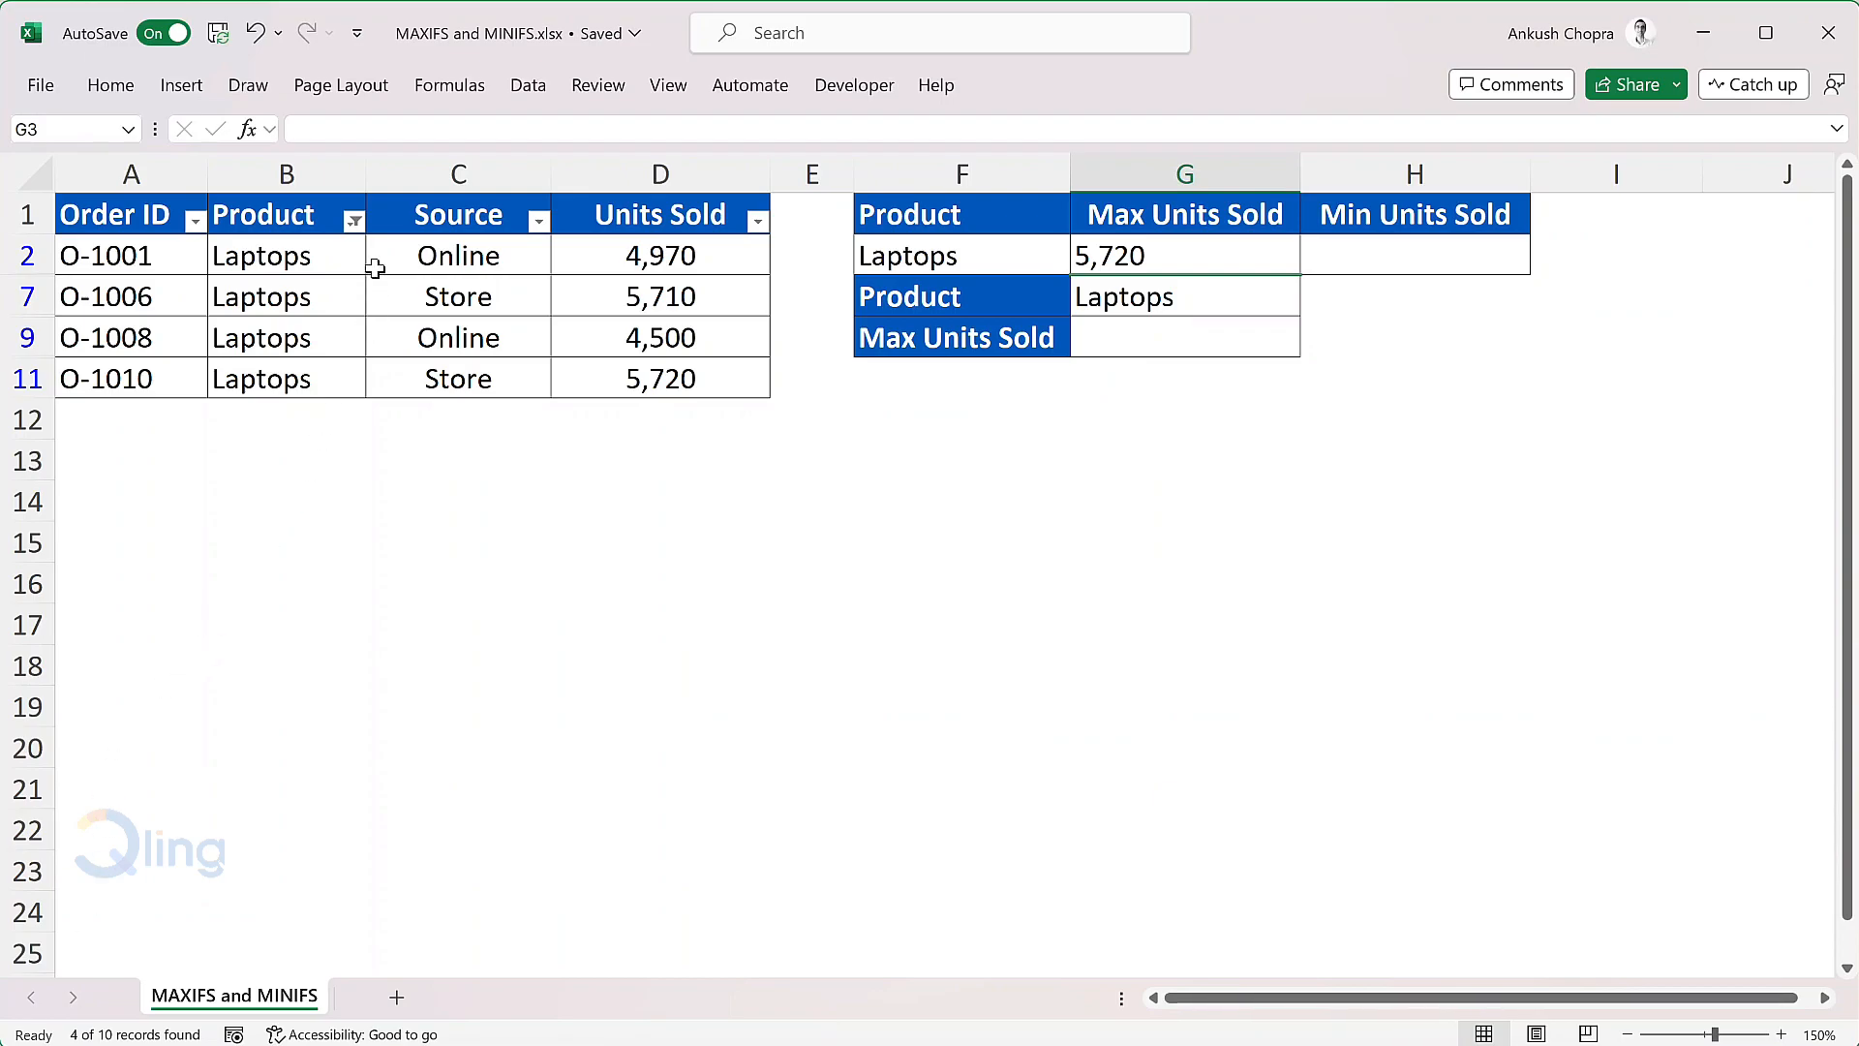
Step: Restore all products in the orders table's Product filter
left_click(355, 223)
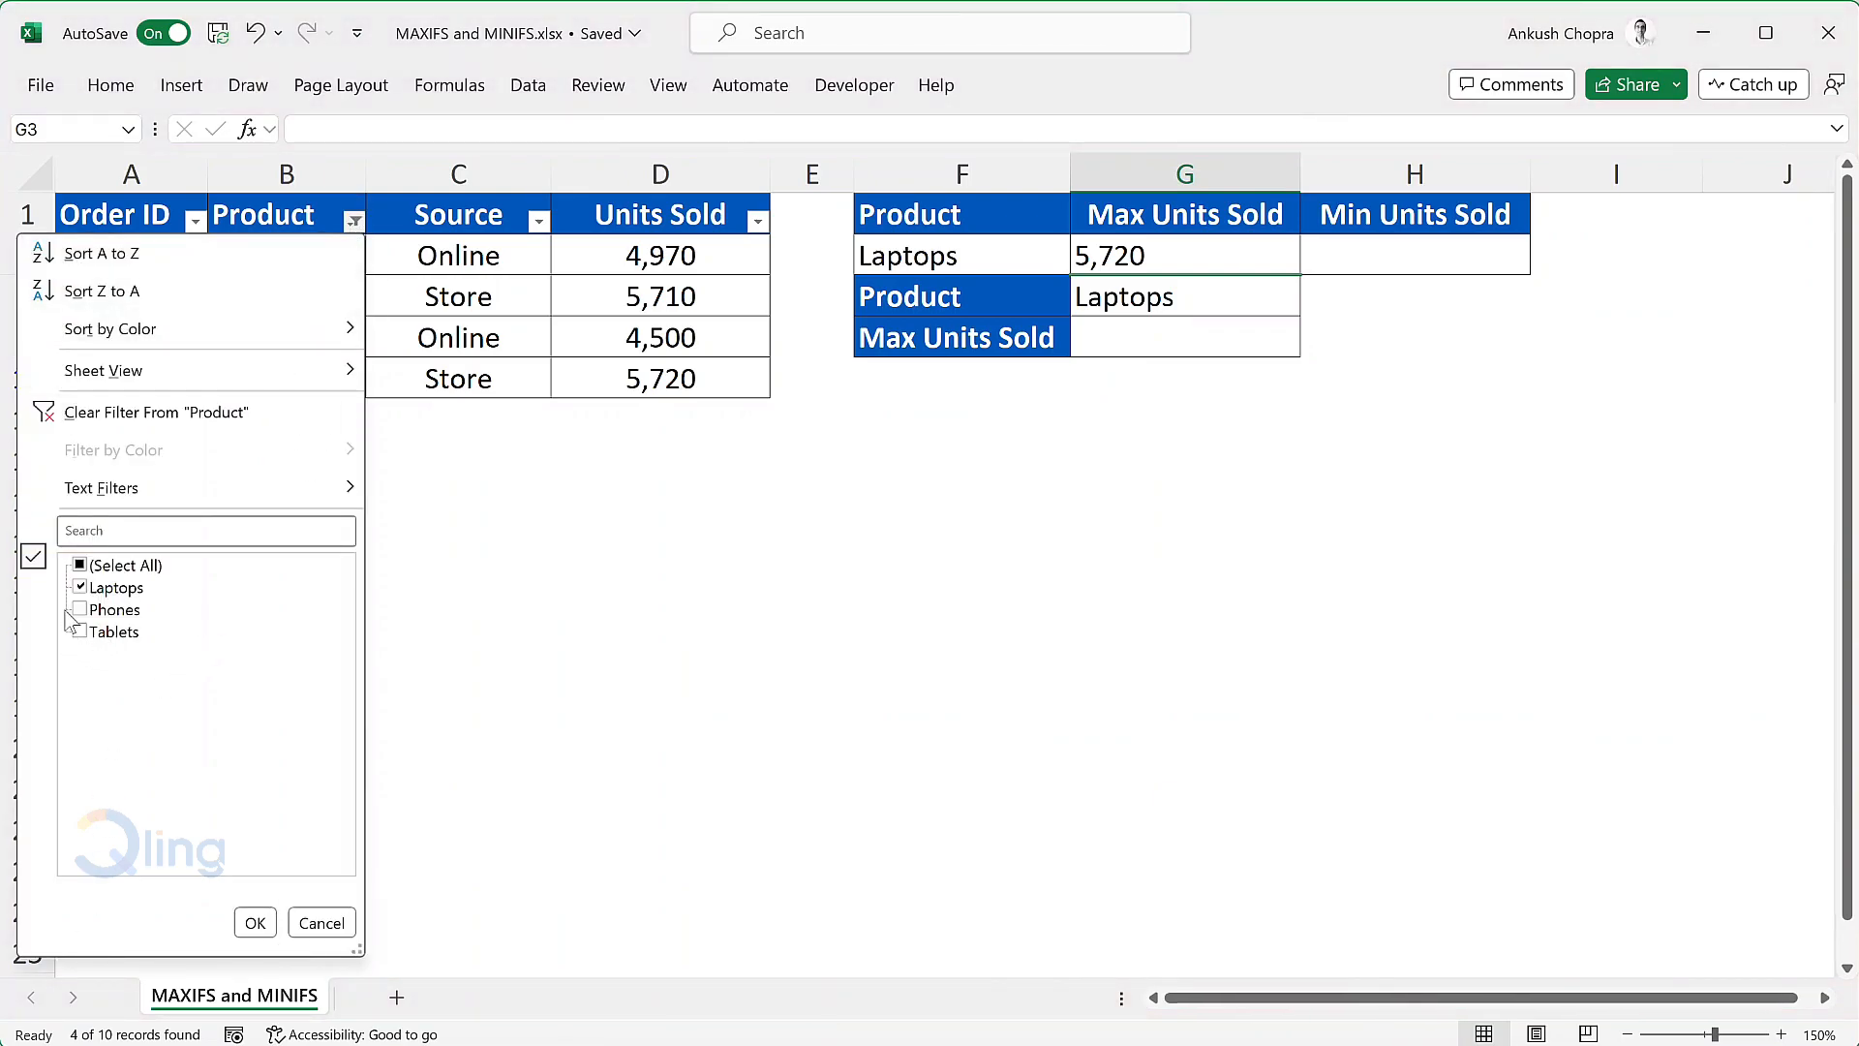
left_click(80, 567)
left_click(257, 919)
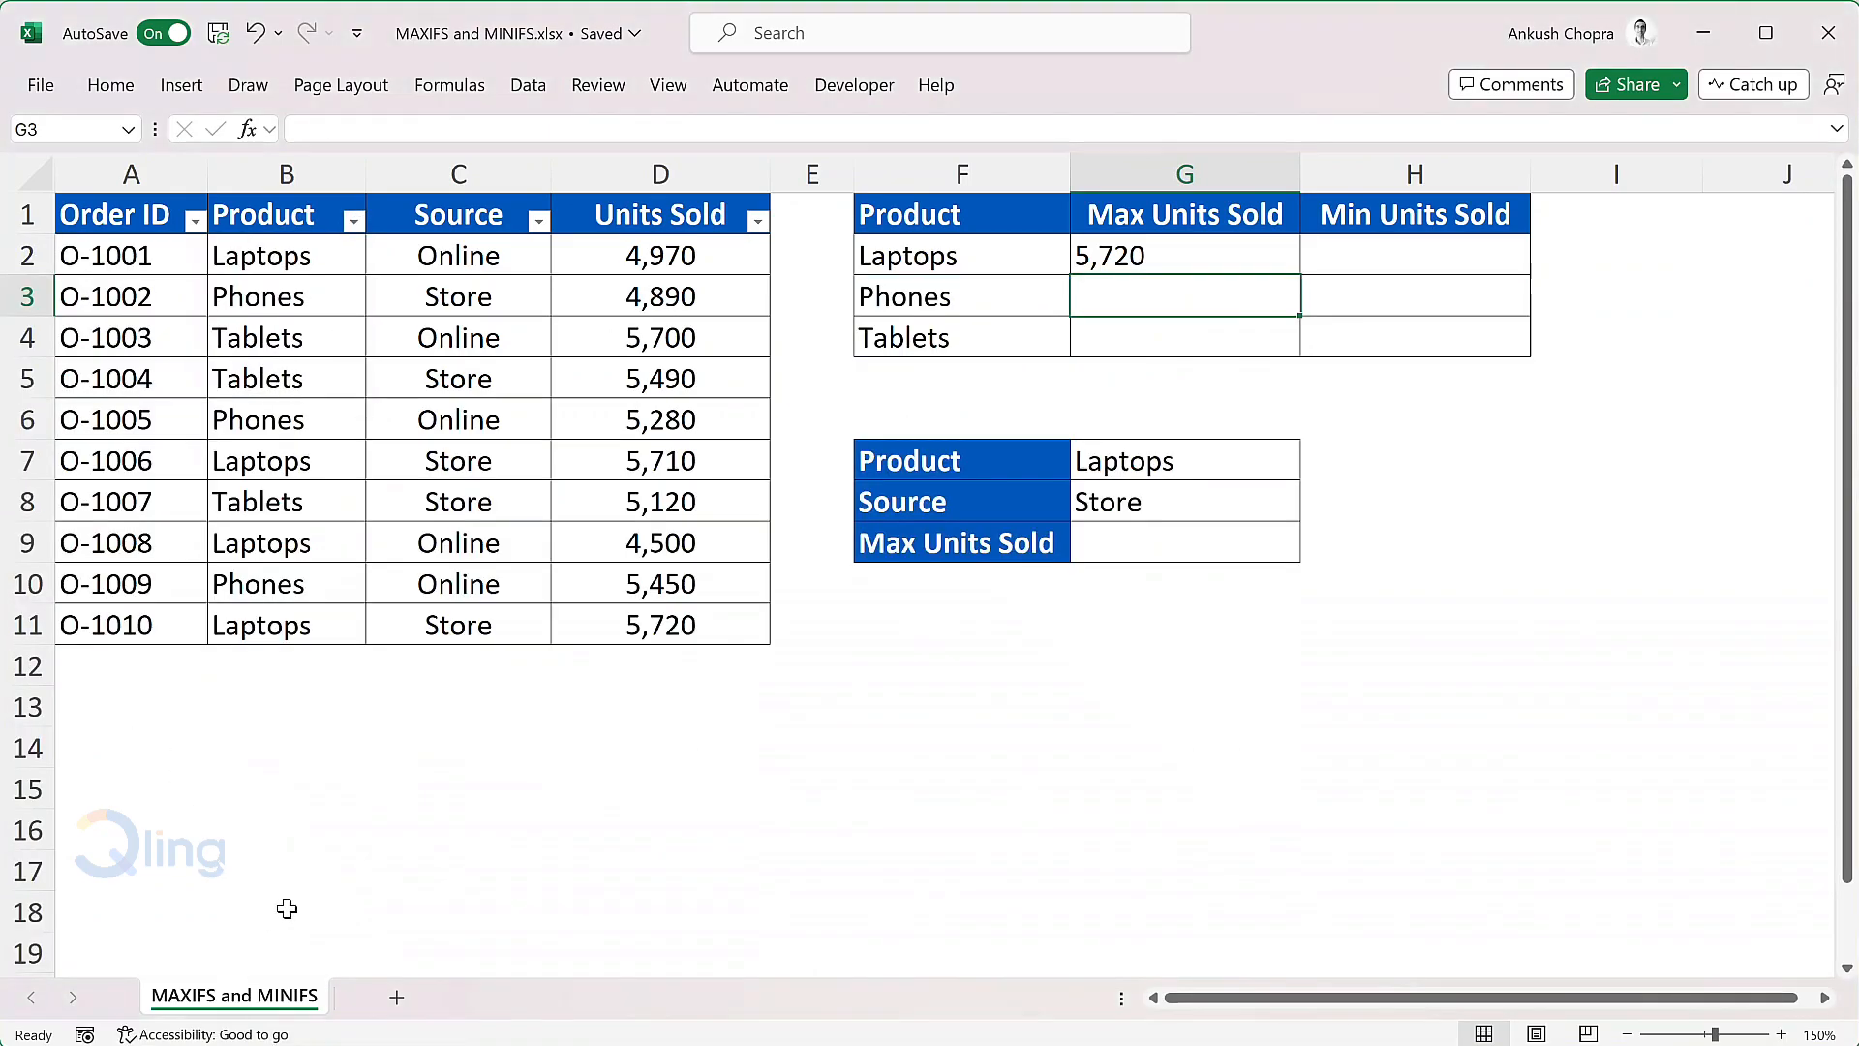
Step: Fill the Max Units Sold formula from G2 down to G4 for Phones and Tablets
left_click(1243, 255)
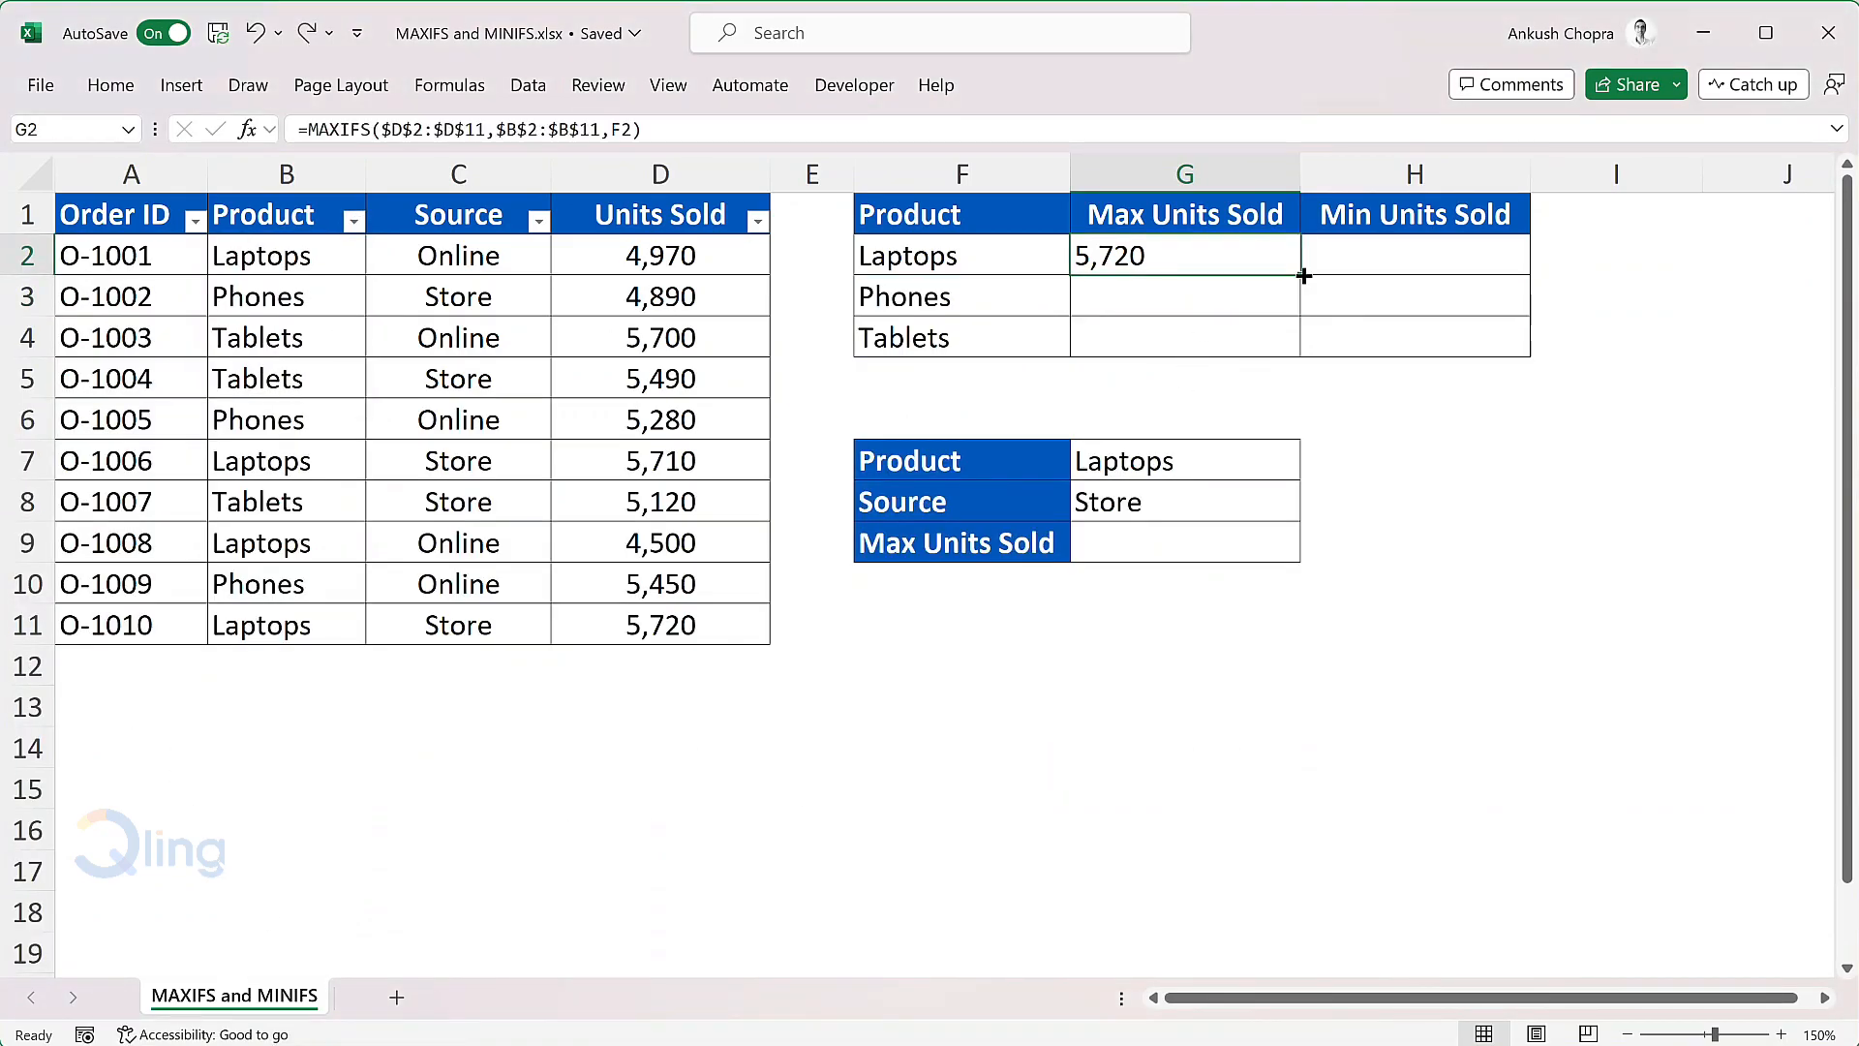
double_click(1303, 276)
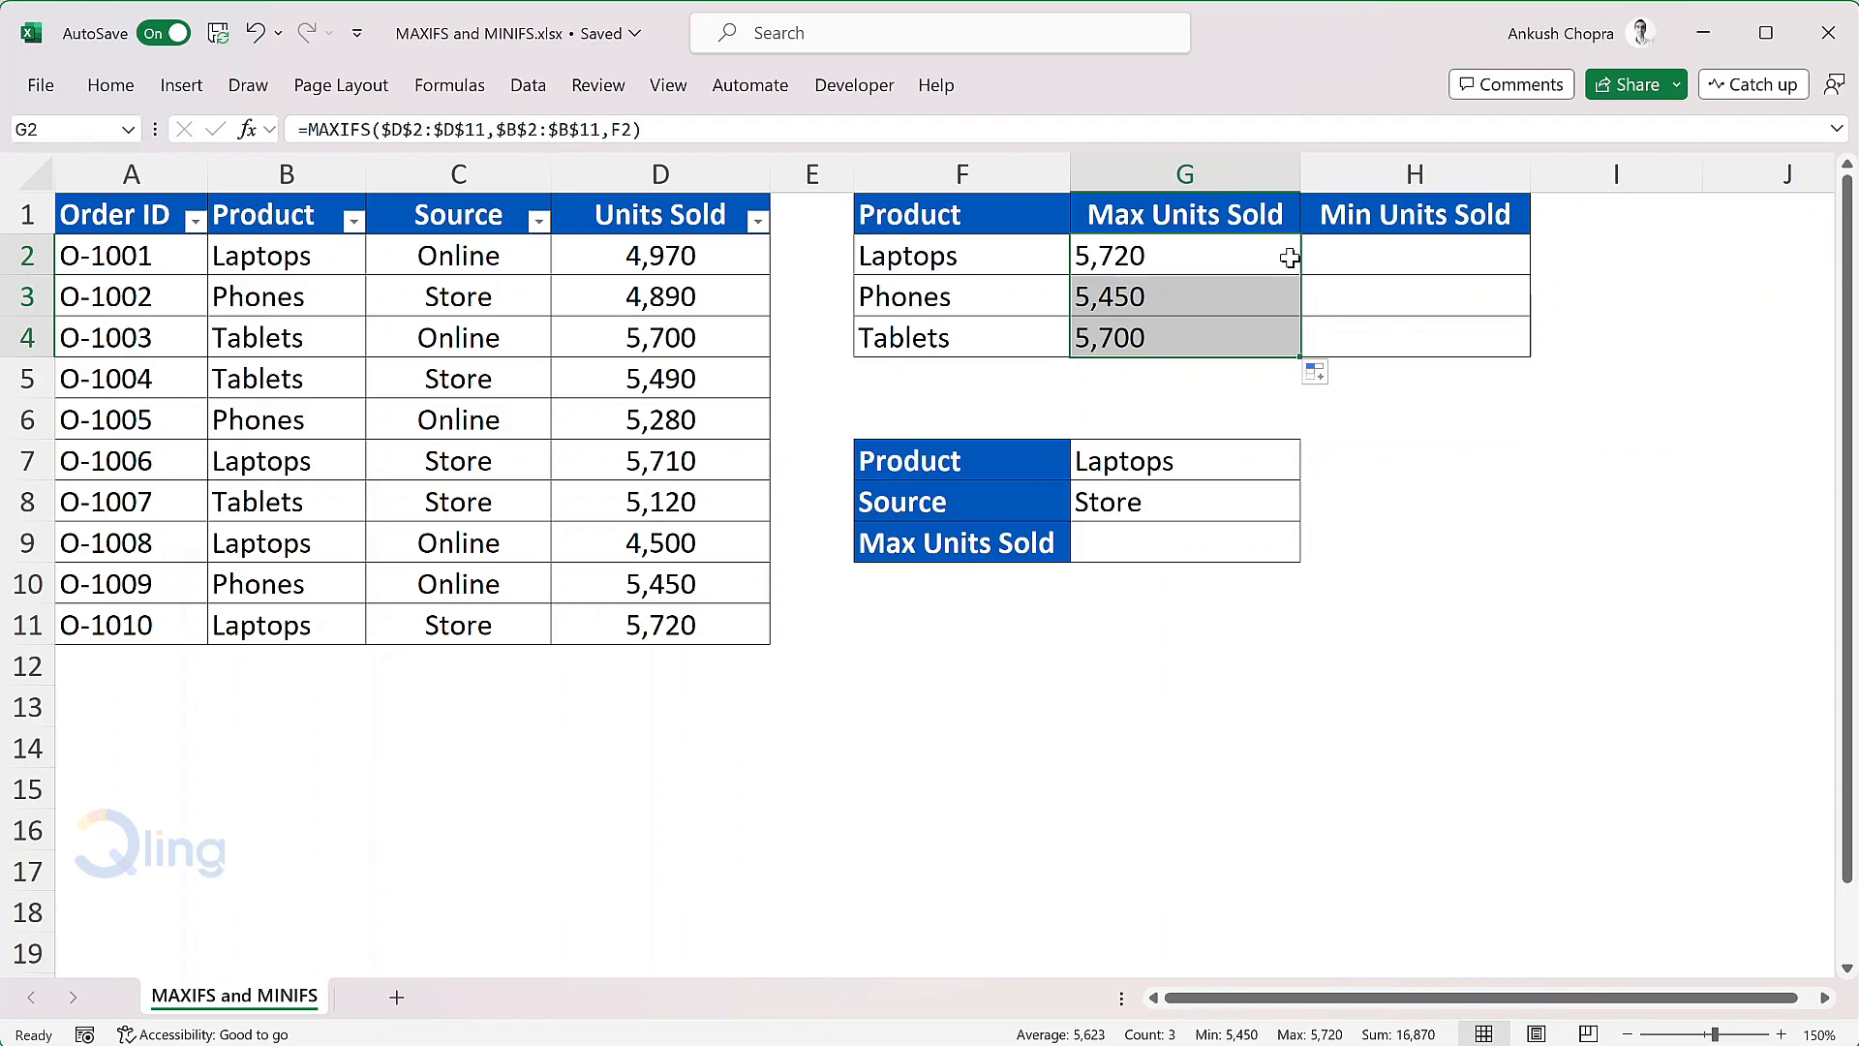
left_click(1289, 258)
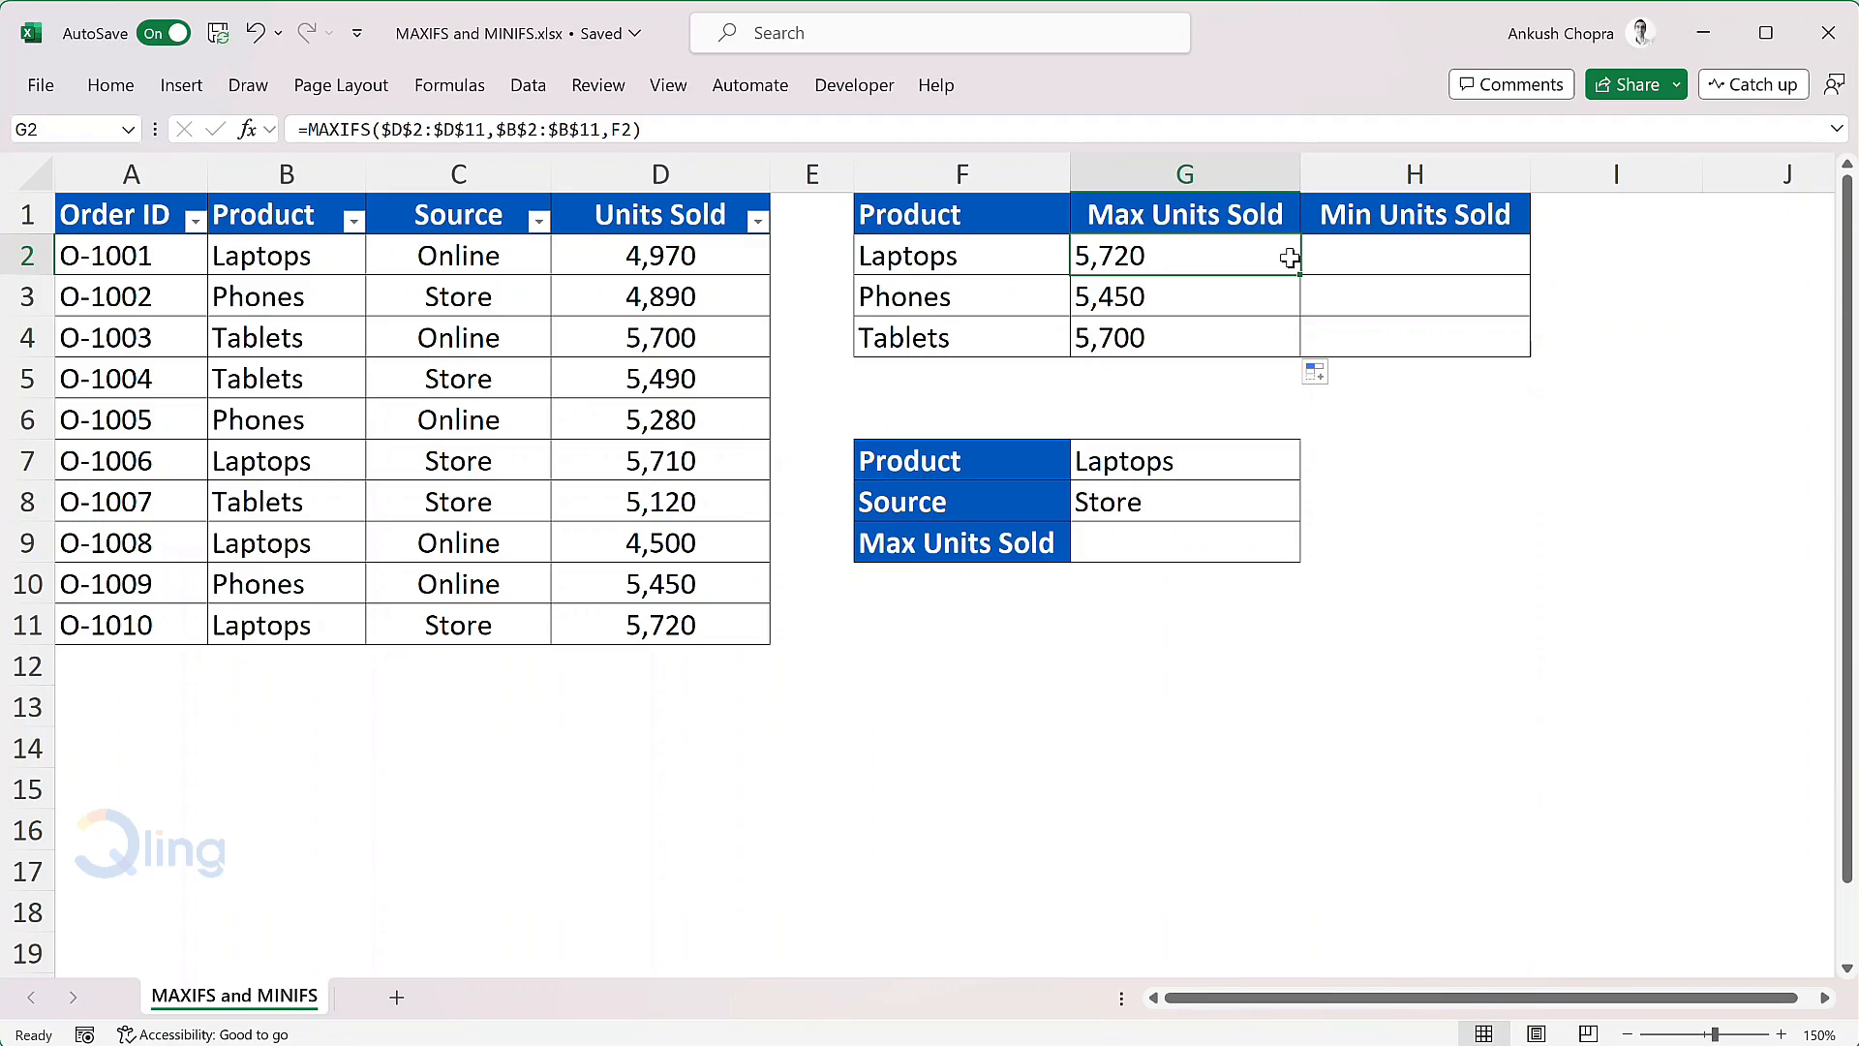
Step: Start a MINIFS formula in H2 for Laptops, with the absolute Units Sold range $D$2:$D$11 as the min range
key("Right")
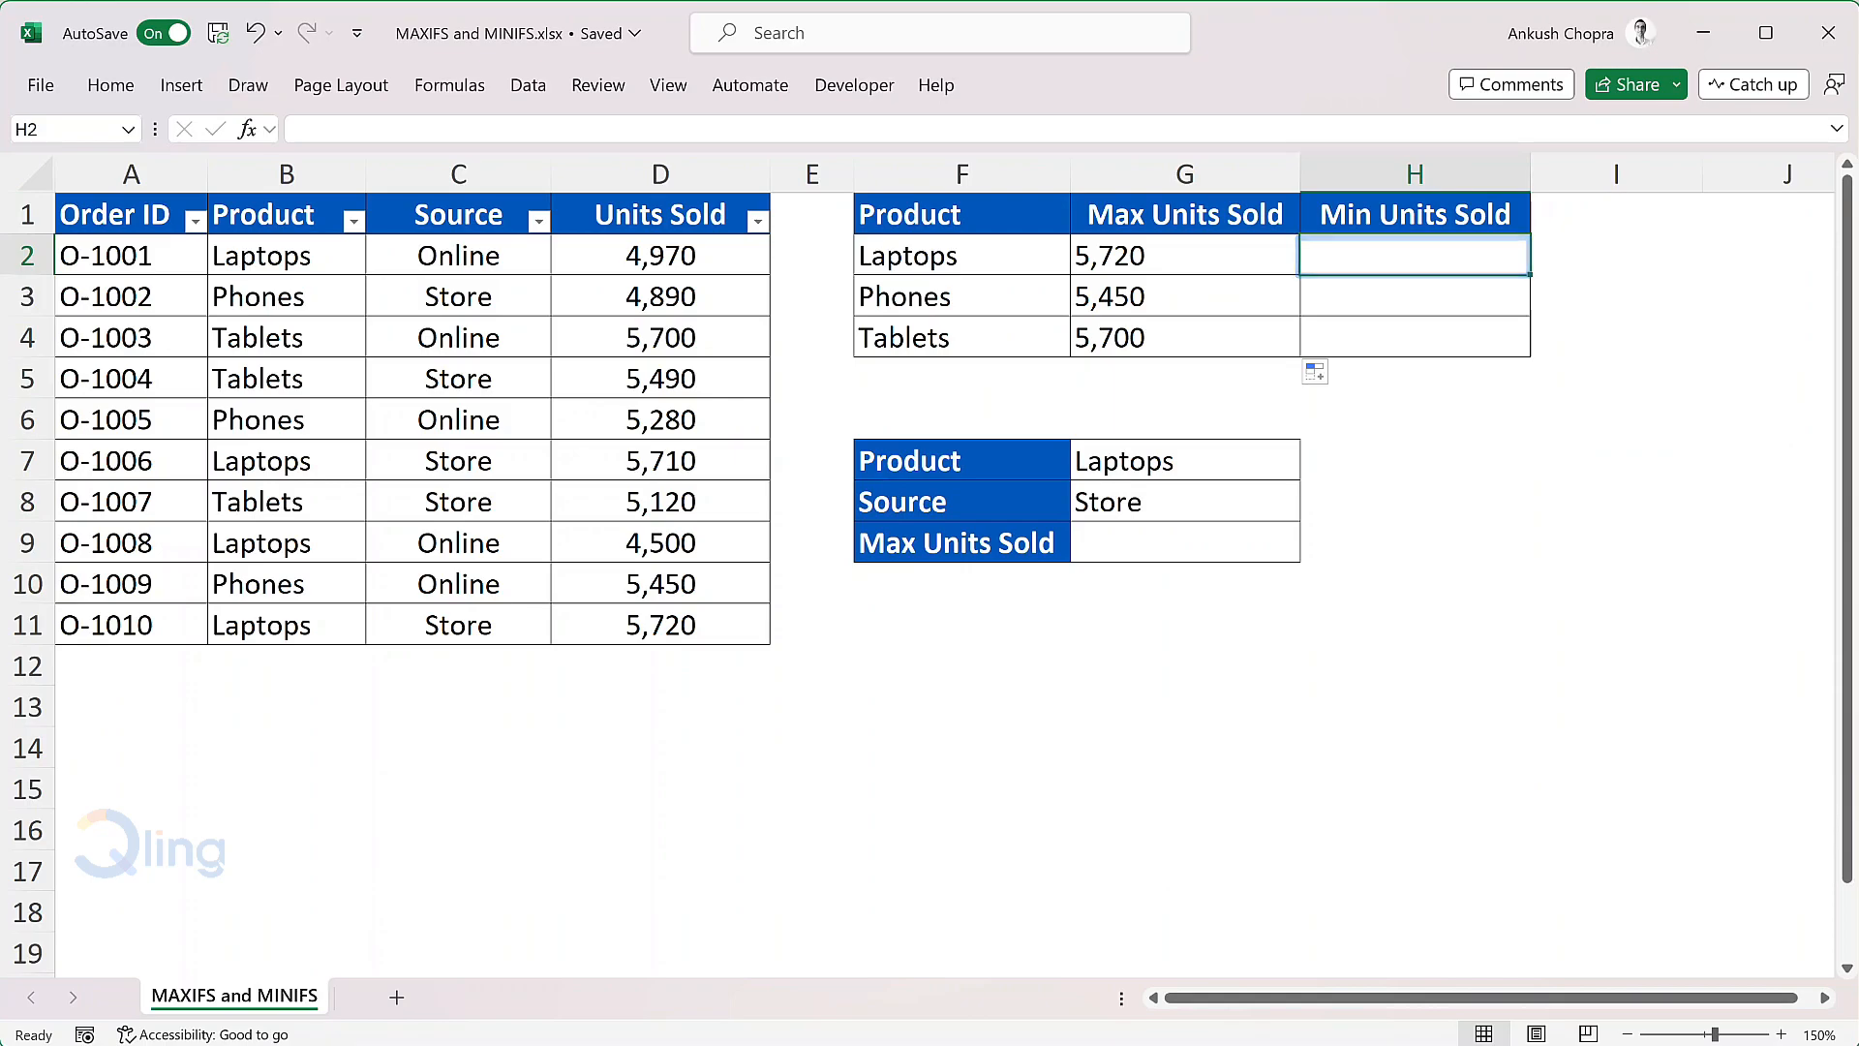
type("=minif")
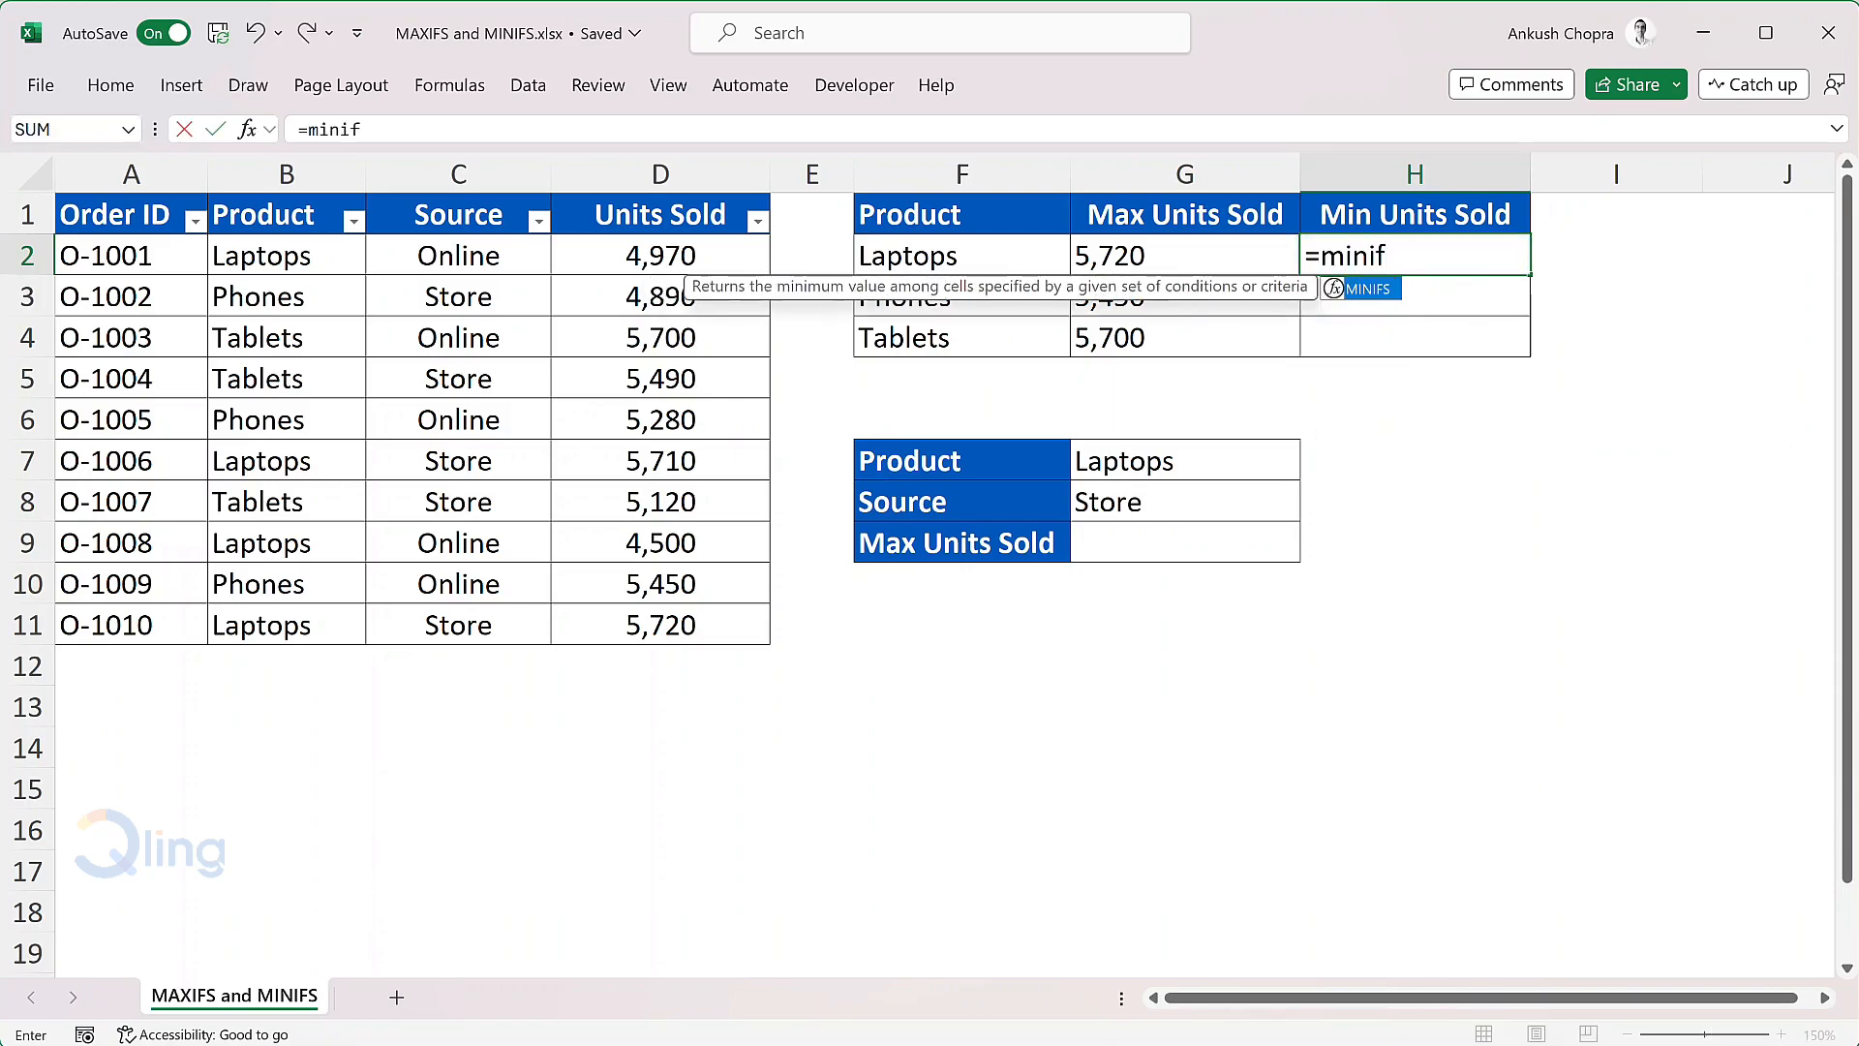
key("Tab")
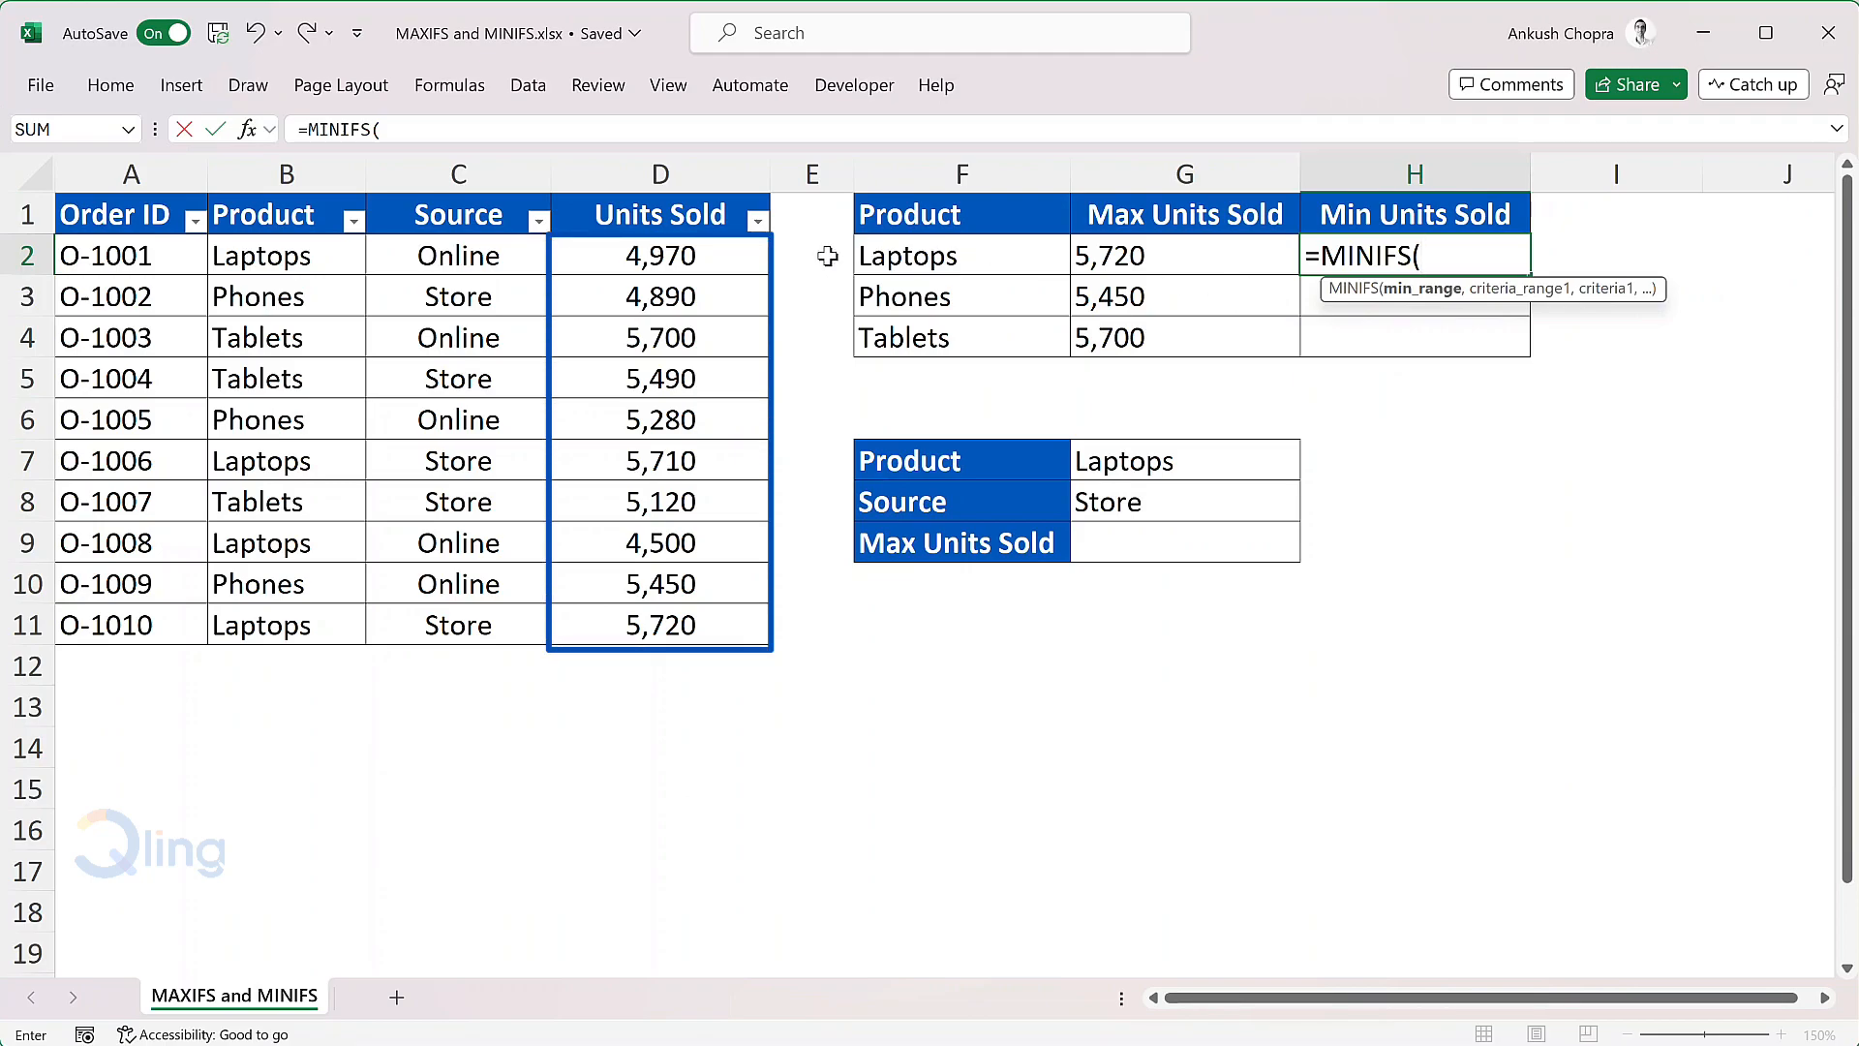
left_click_drag(741, 257, 712, 617)
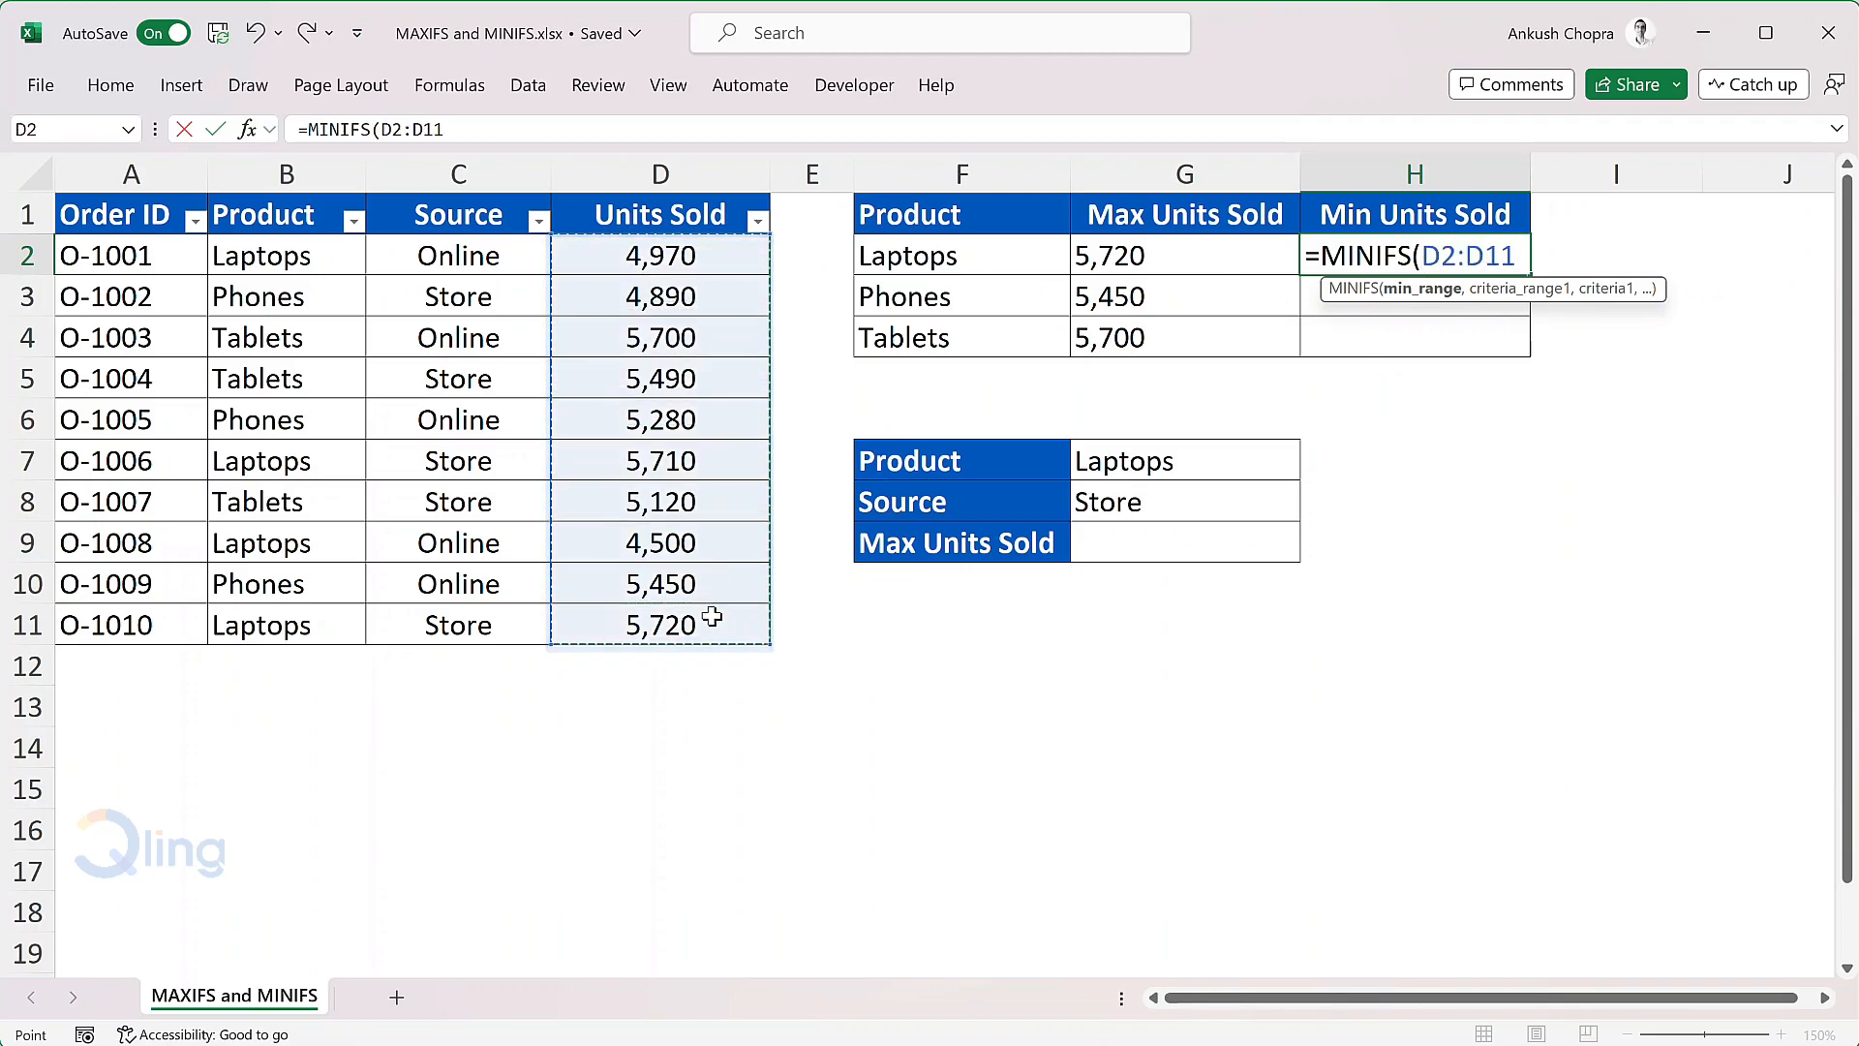
key("F4")
key("F4")
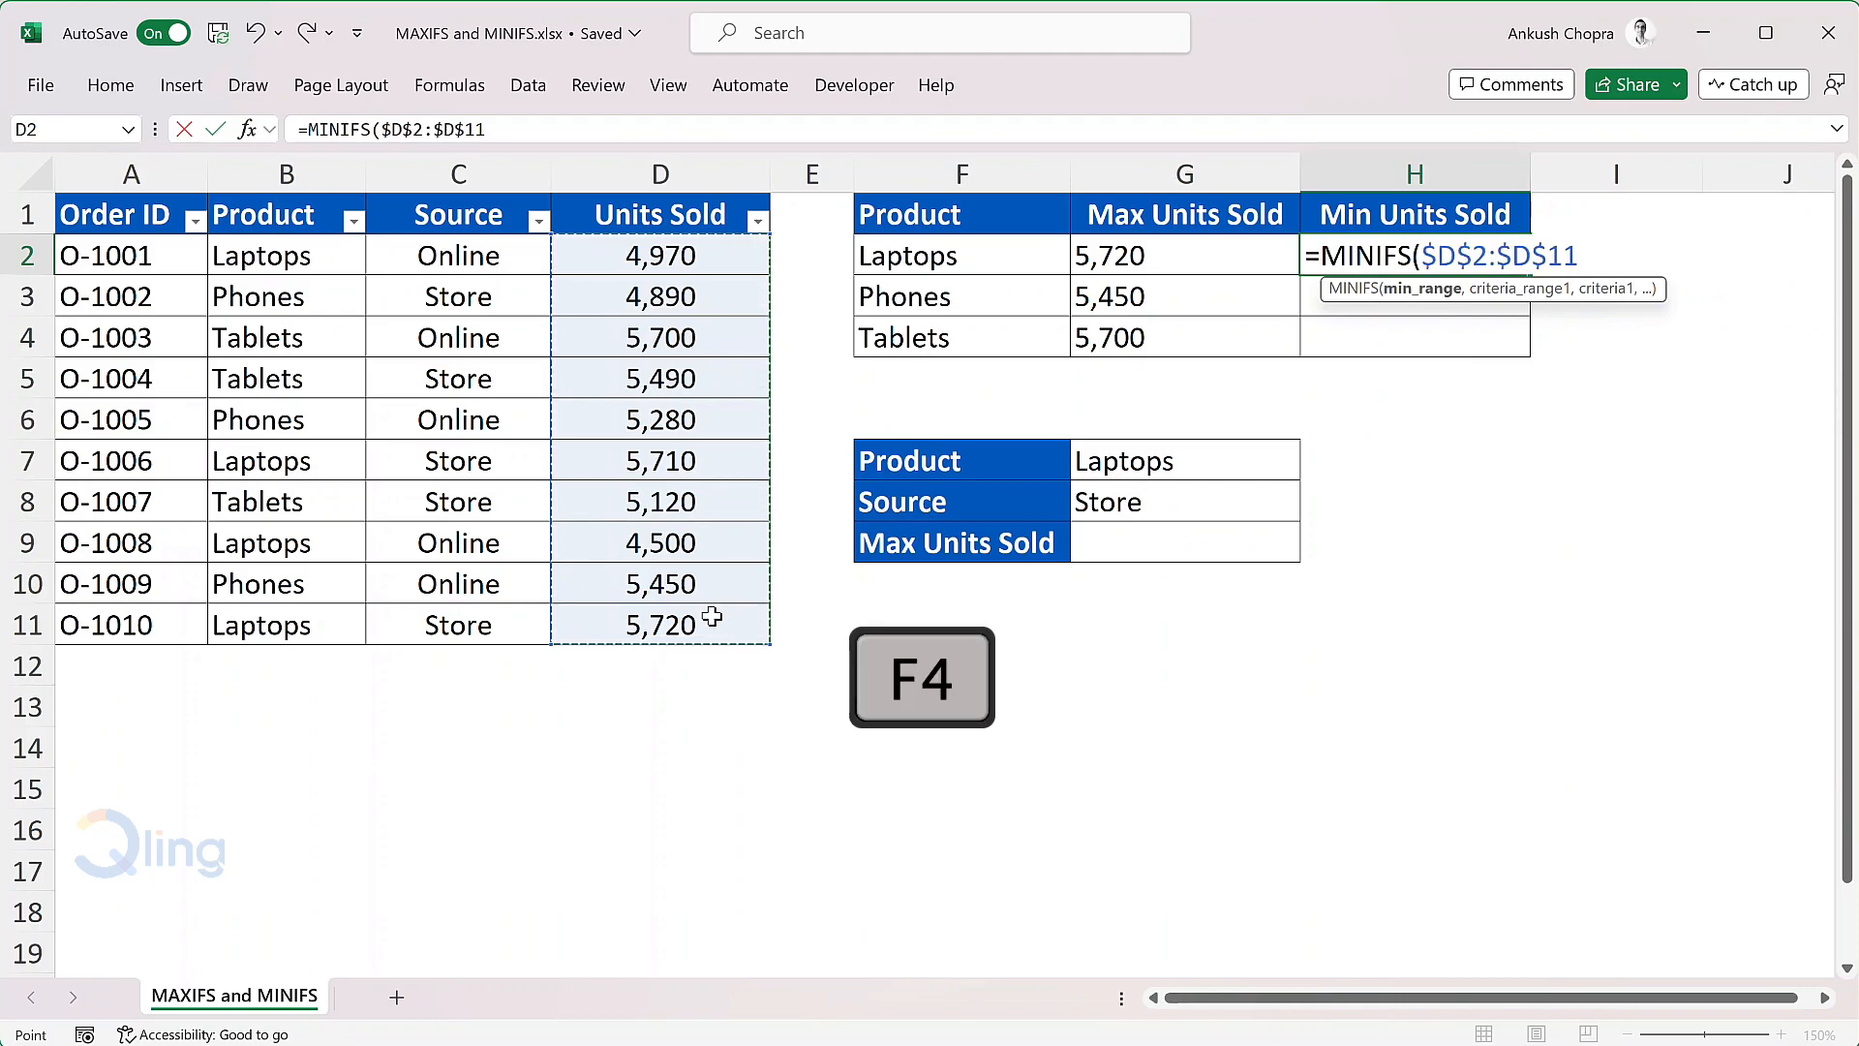
type(",")
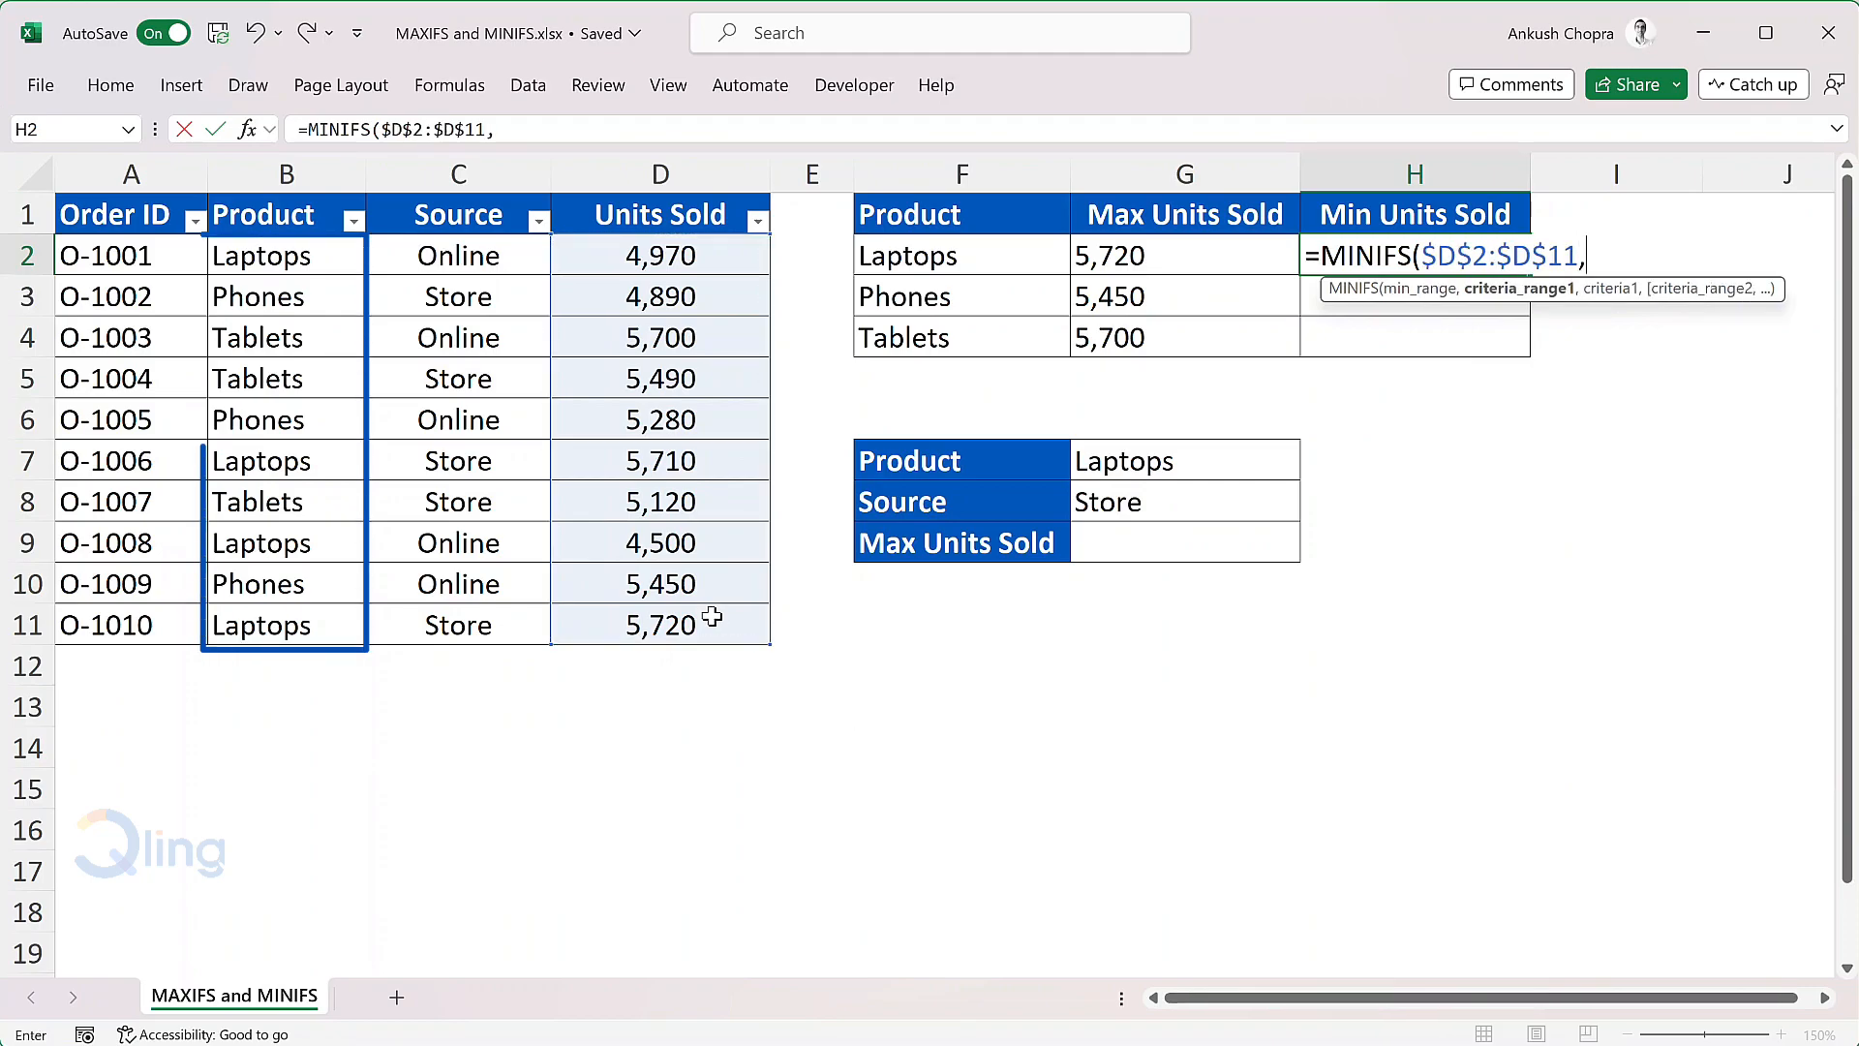
Step: Complete the MINIFS formula in H2 with the absolute criteria range $B$2:$B$11 and cell F2 as the criterion
left_click_drag(341, 257, 271, 607)
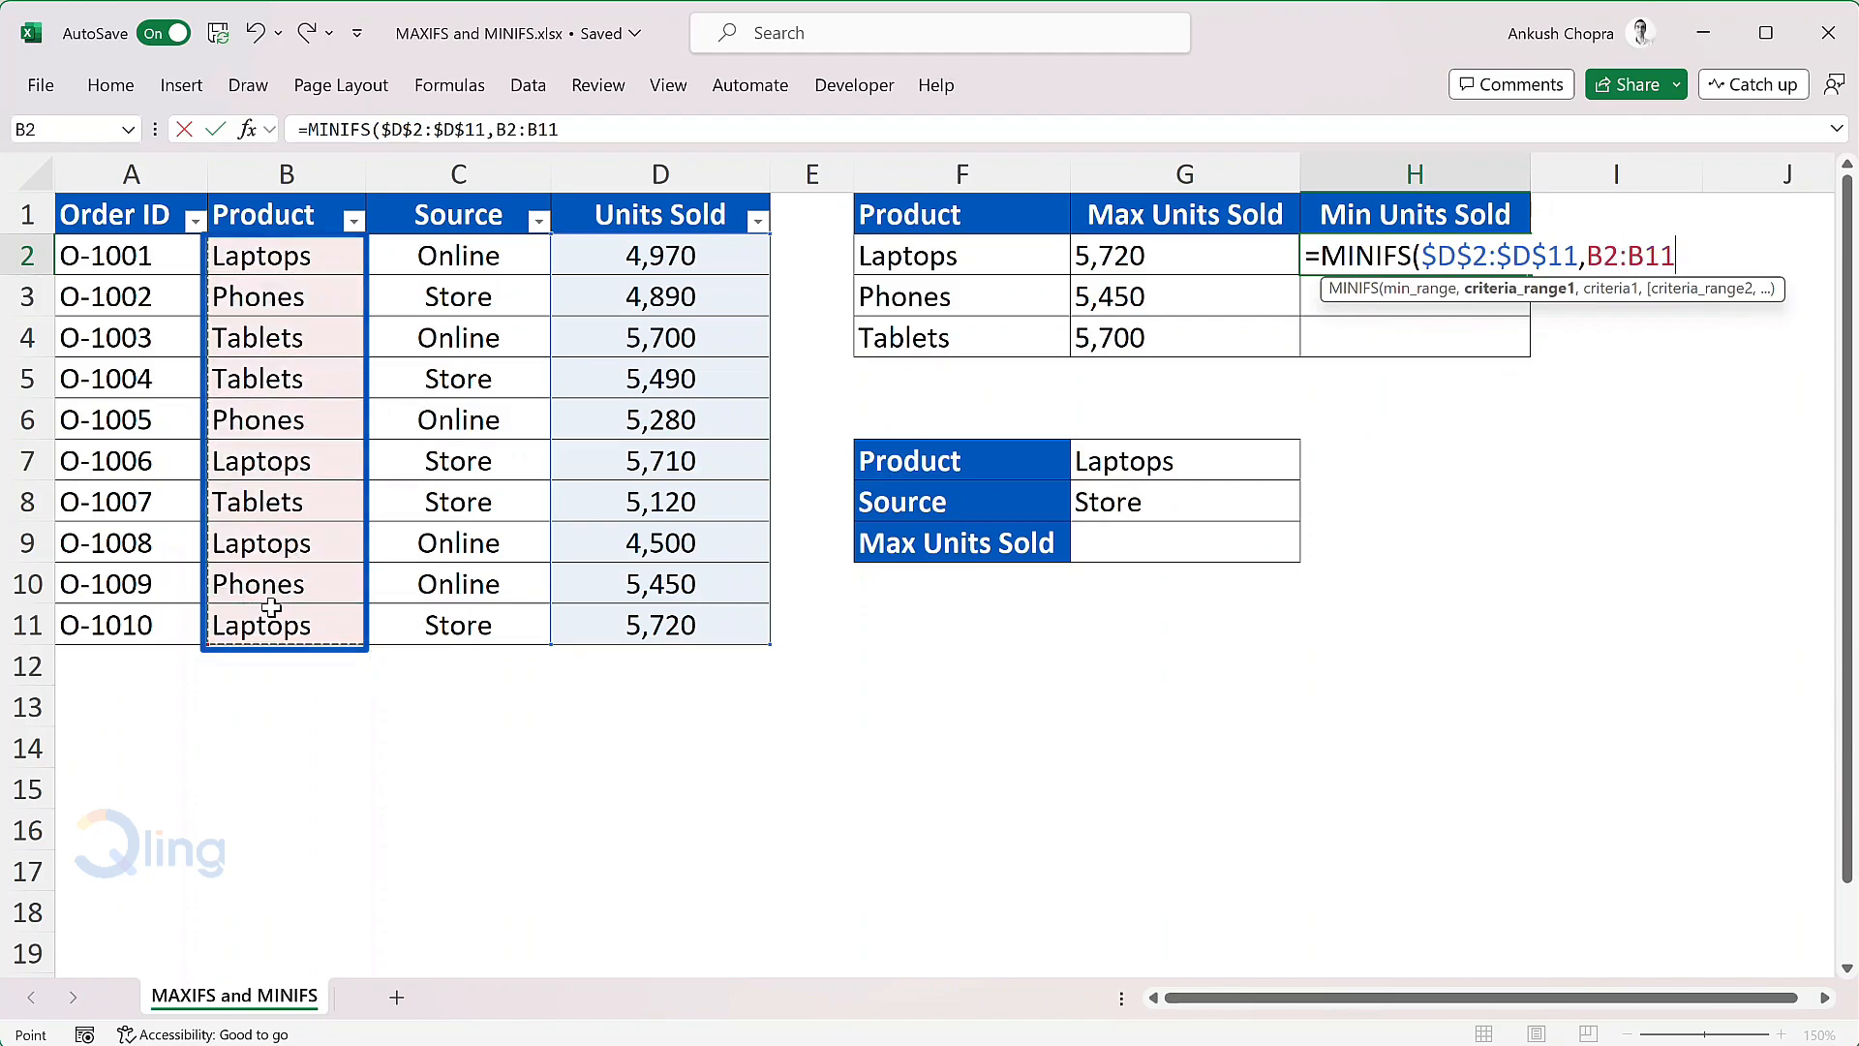
key("F4")
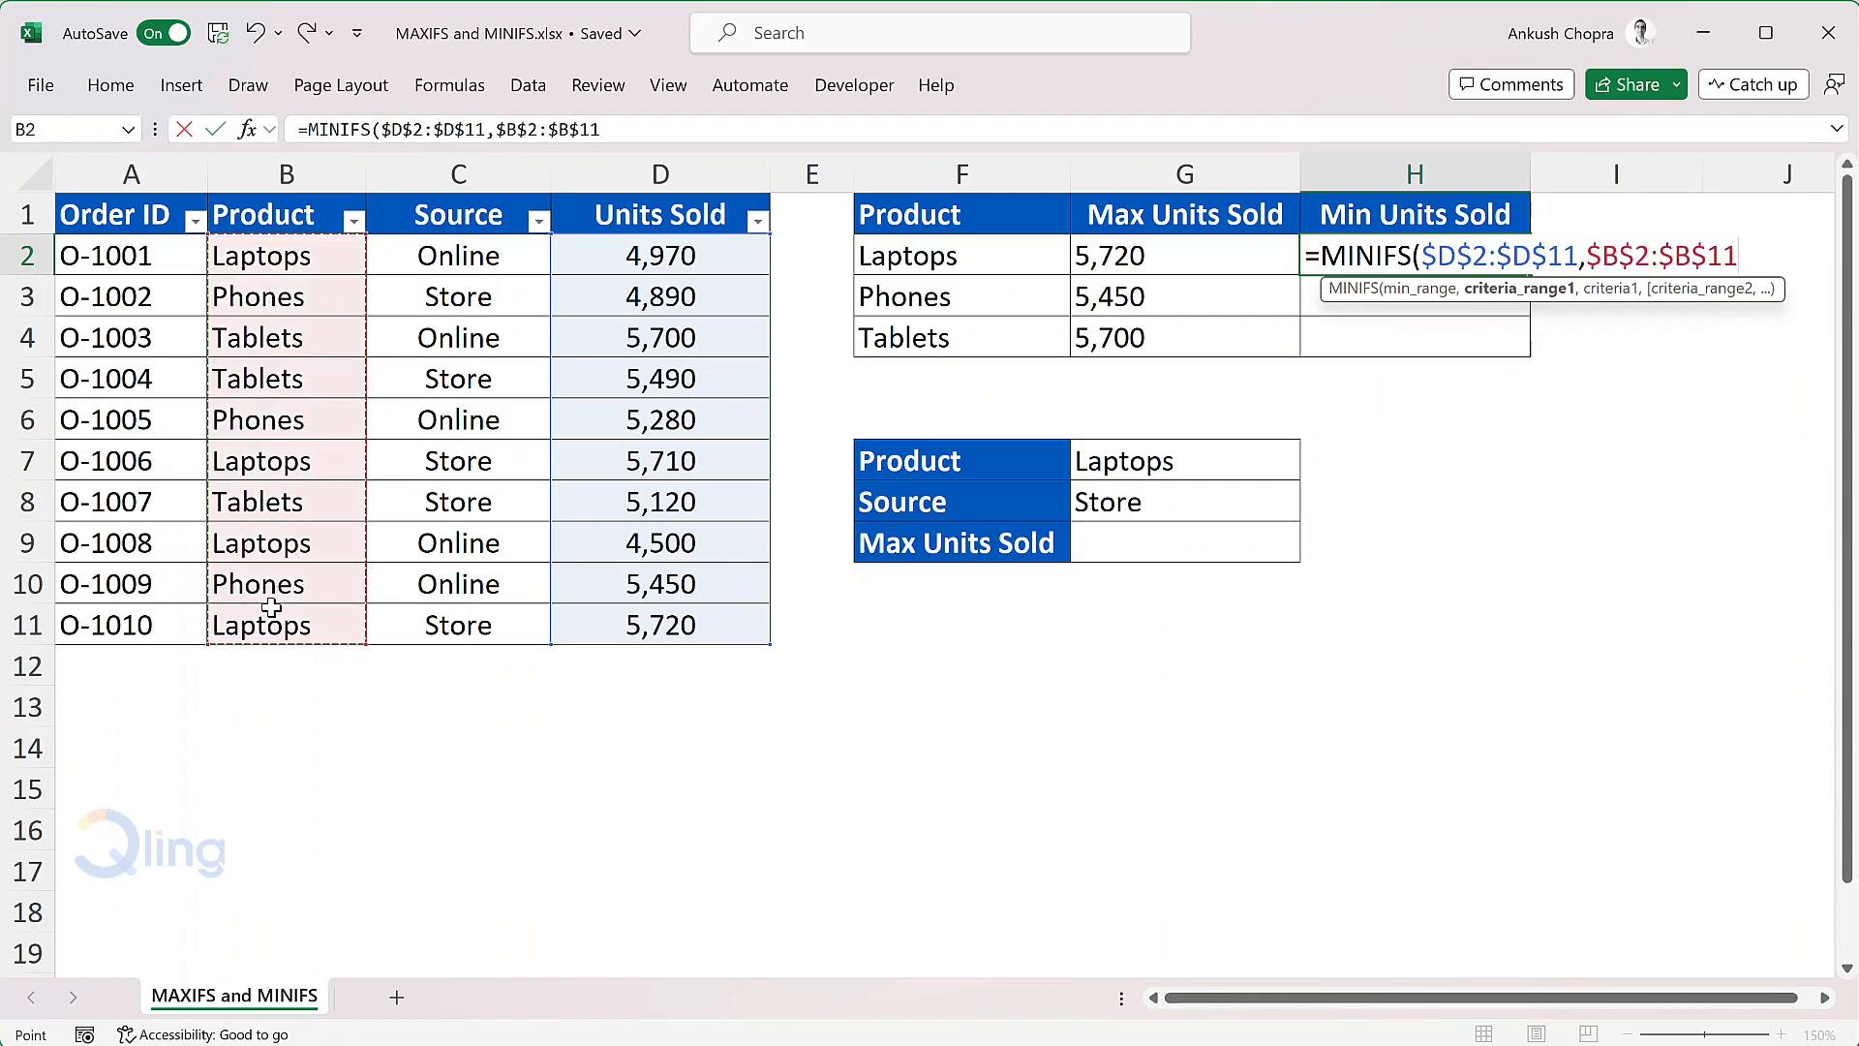
type(",")
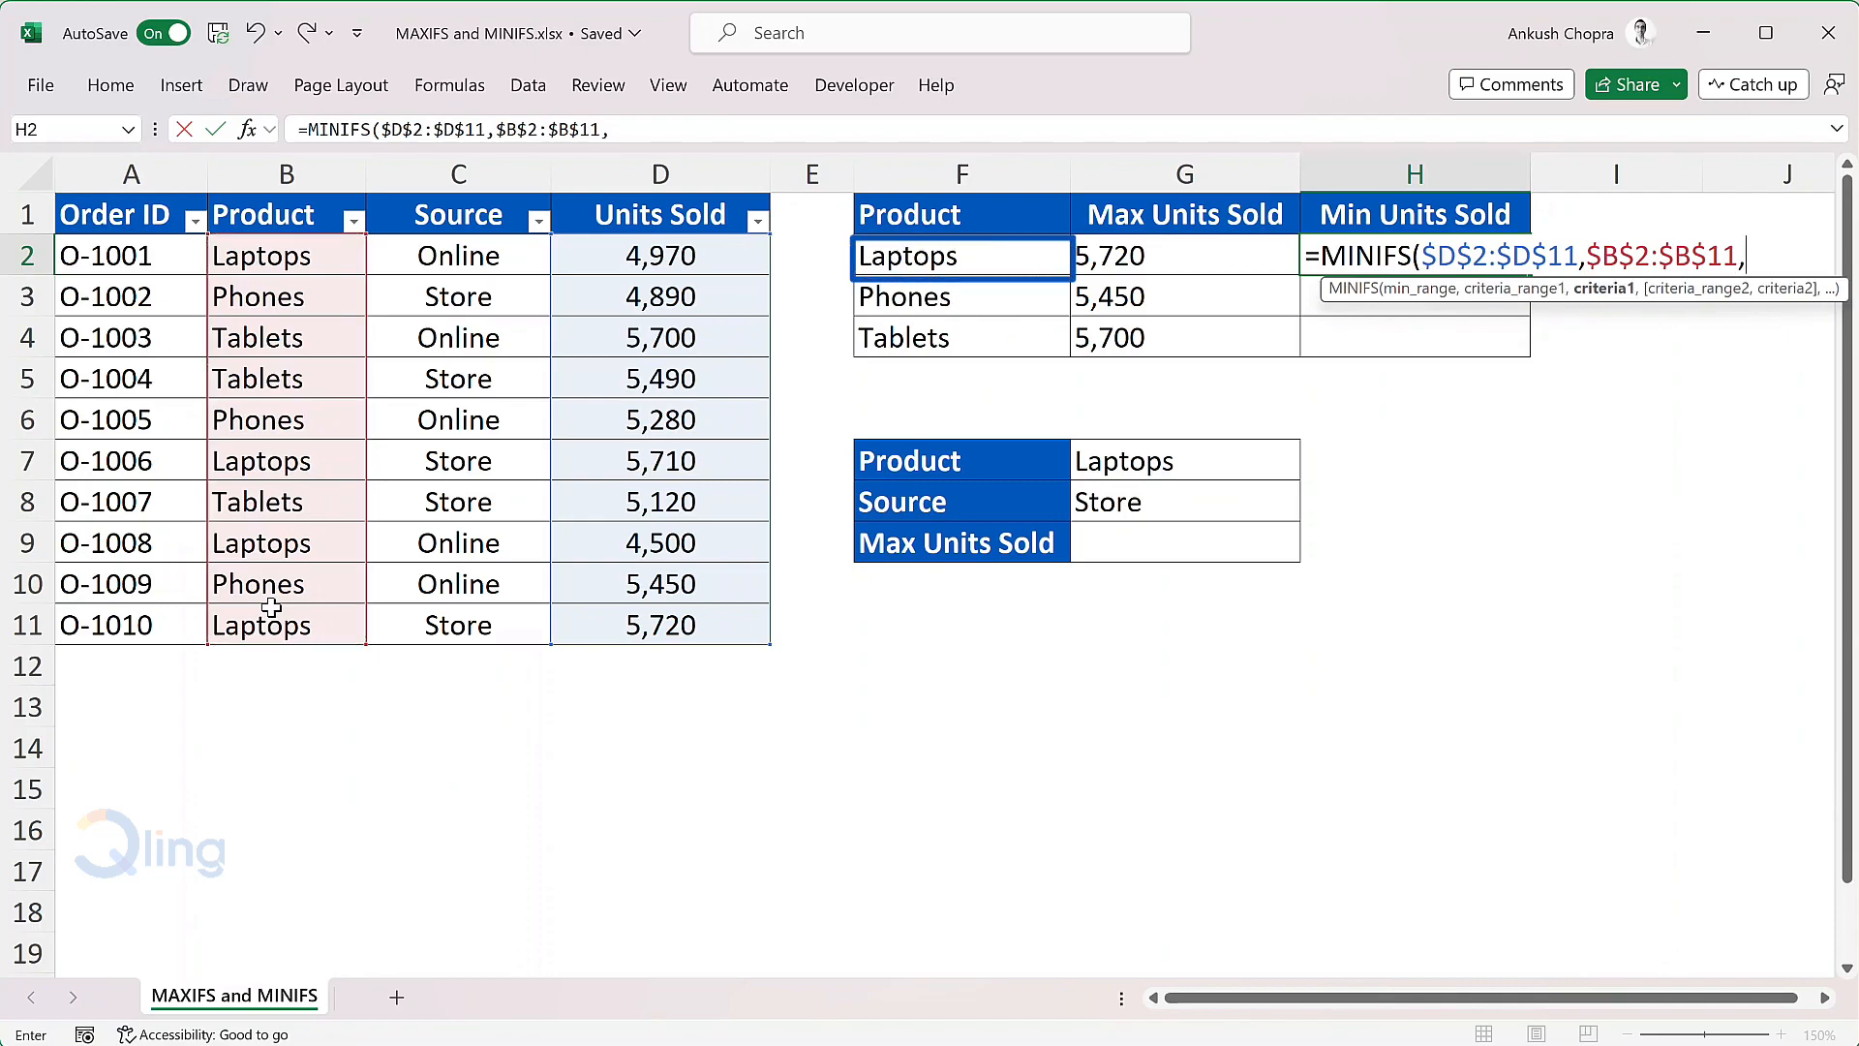
left_click(1030, 255)
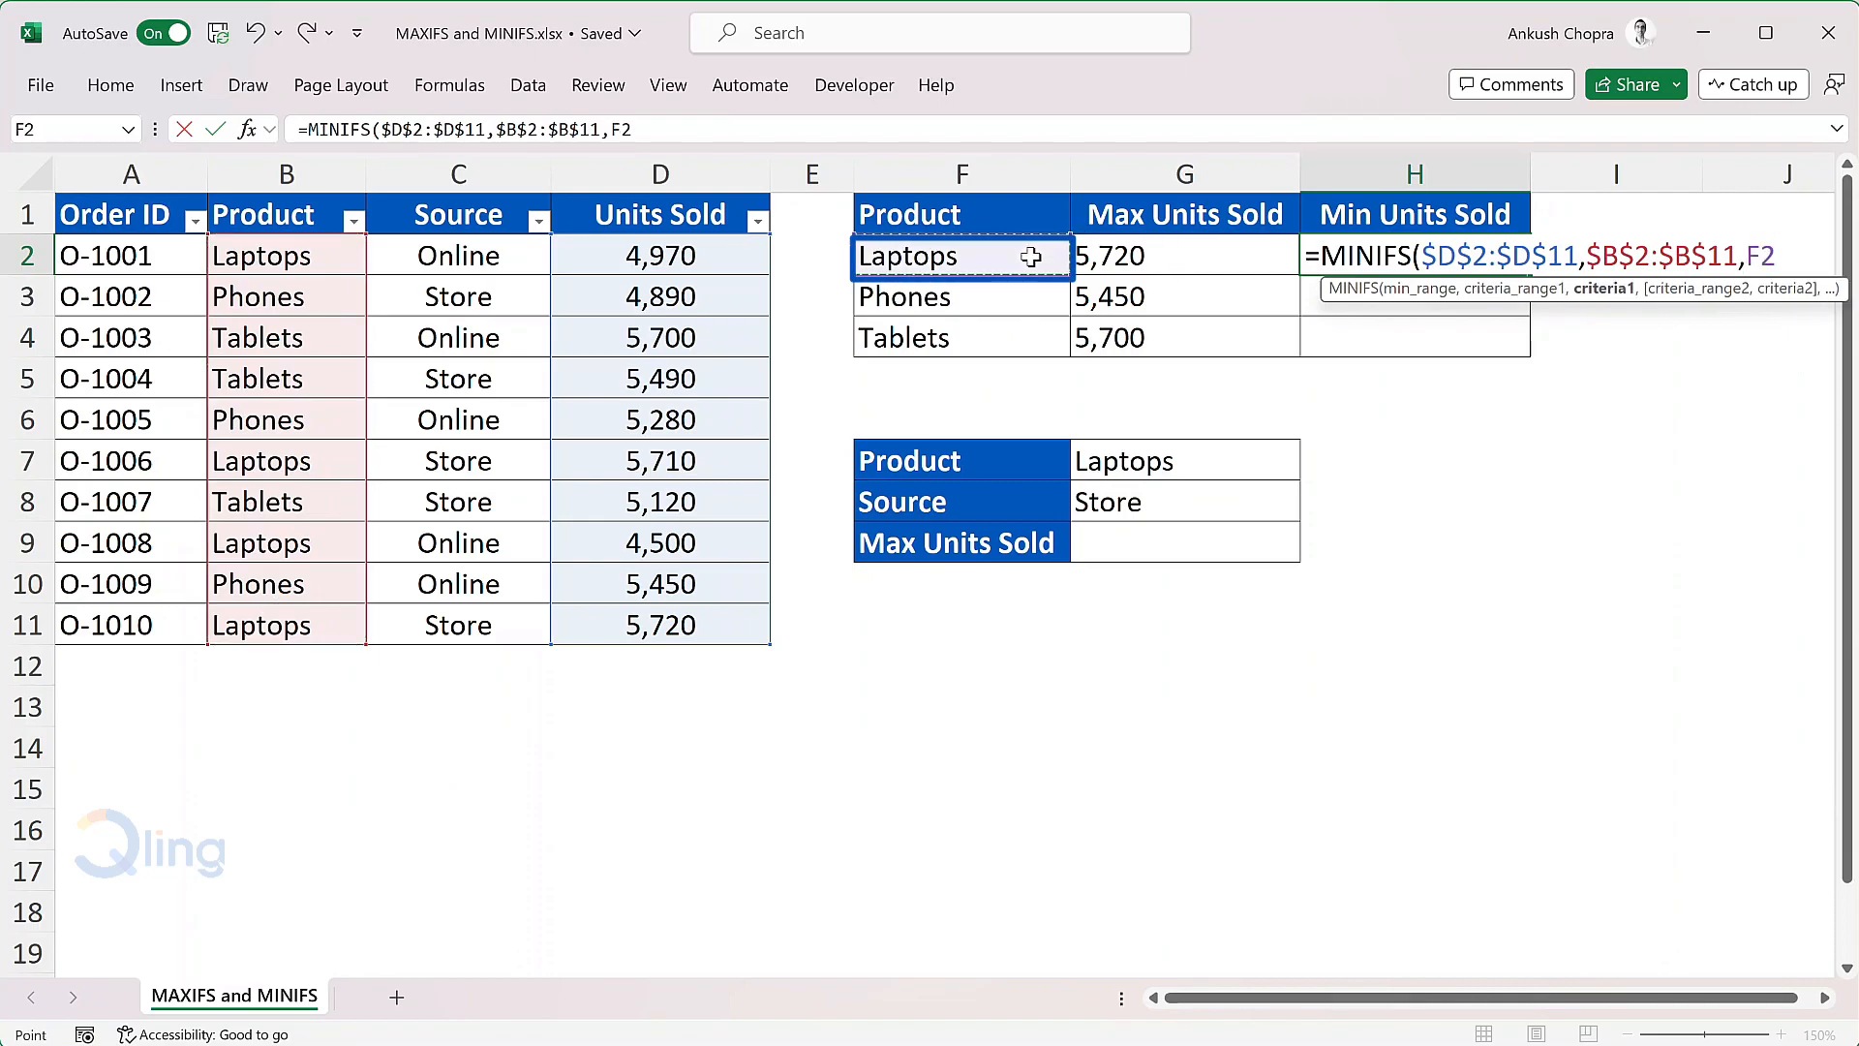
type(")")
key("Return")
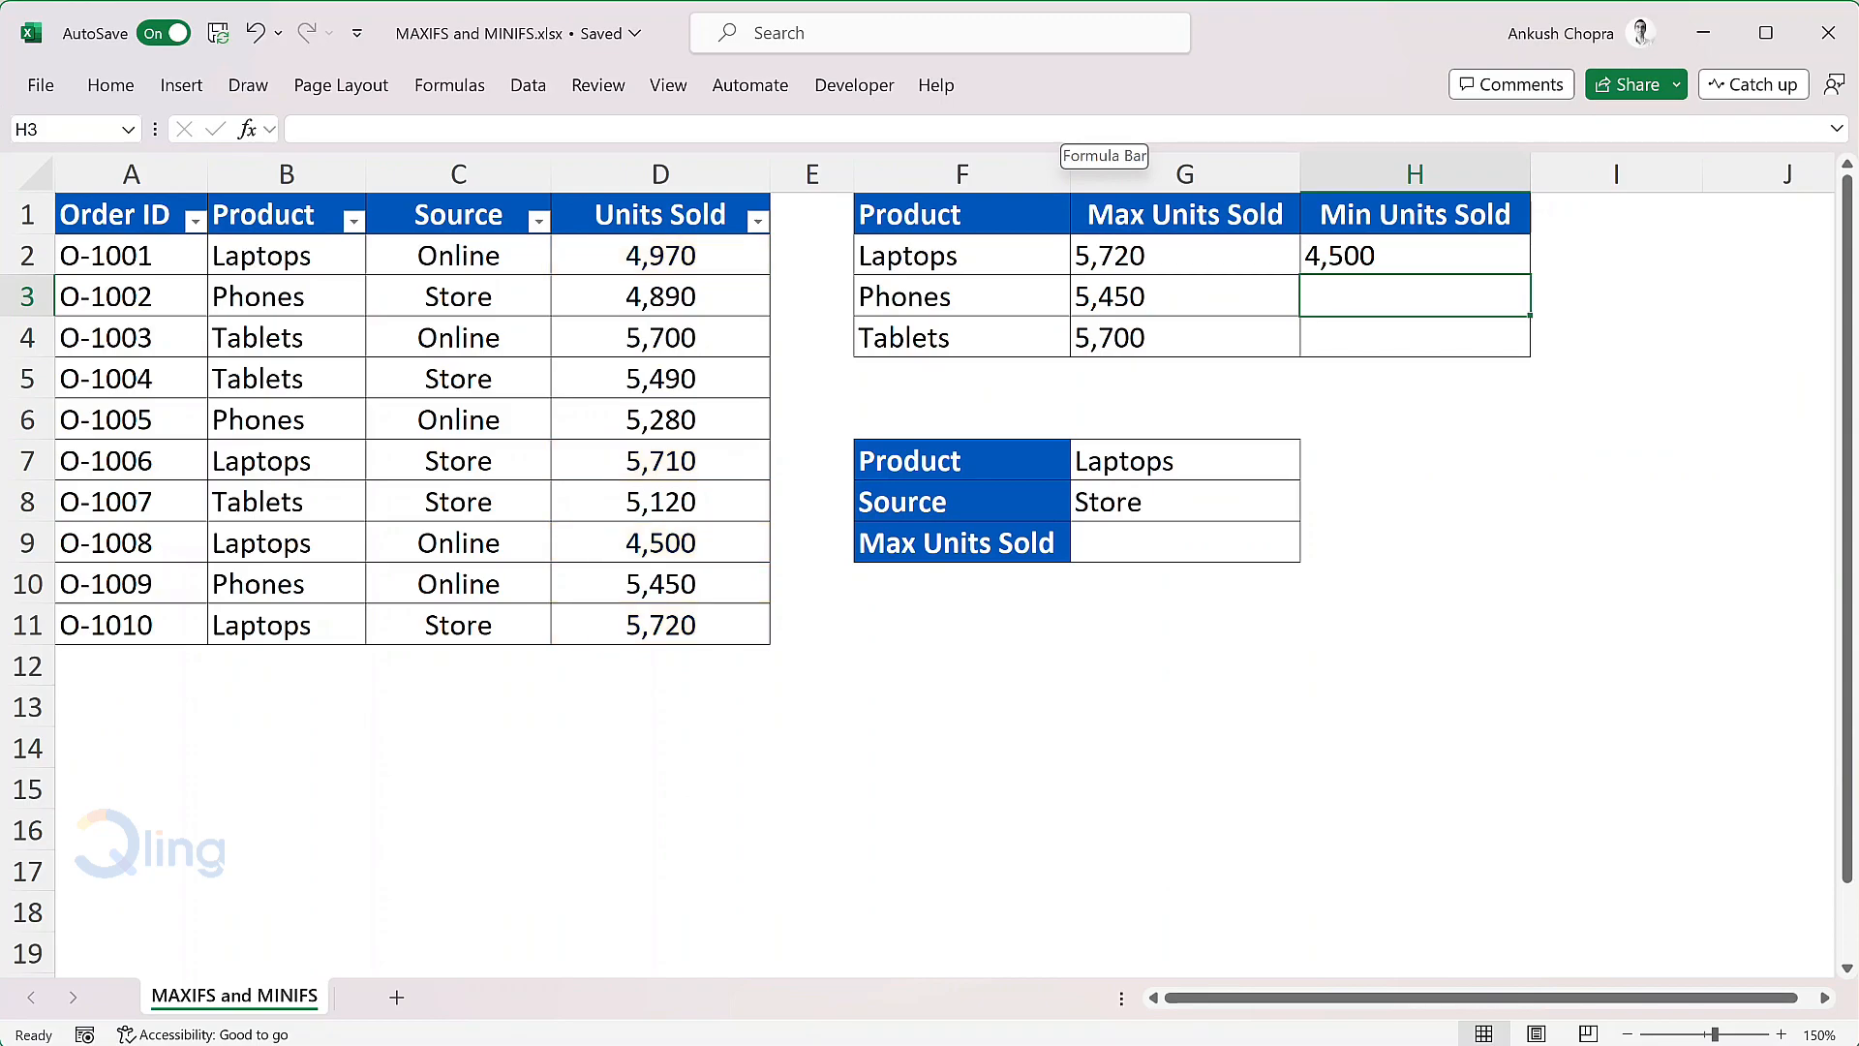
Step: Fill the Min Units Sold formula from H2 down to H4 for Phones and Tablets
left_click(1424, 252)
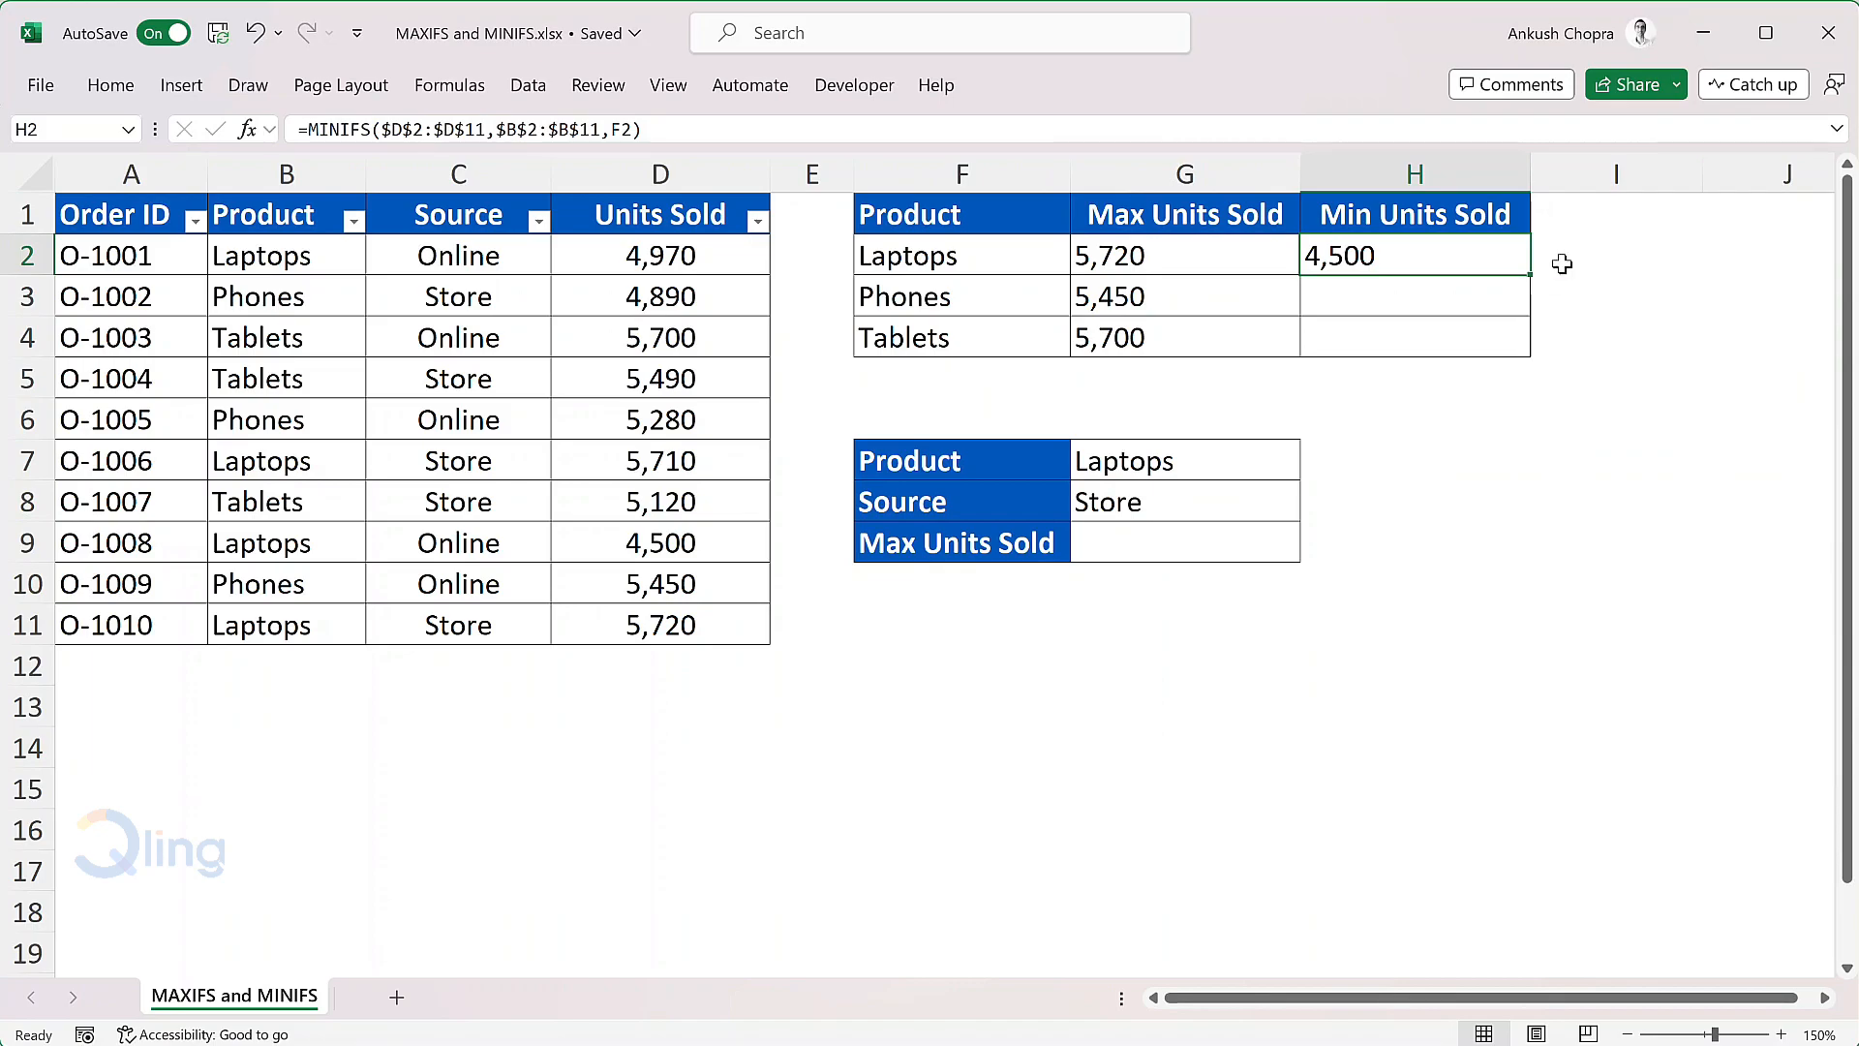
double_click(1537, 278)
left_click(1555, 253)
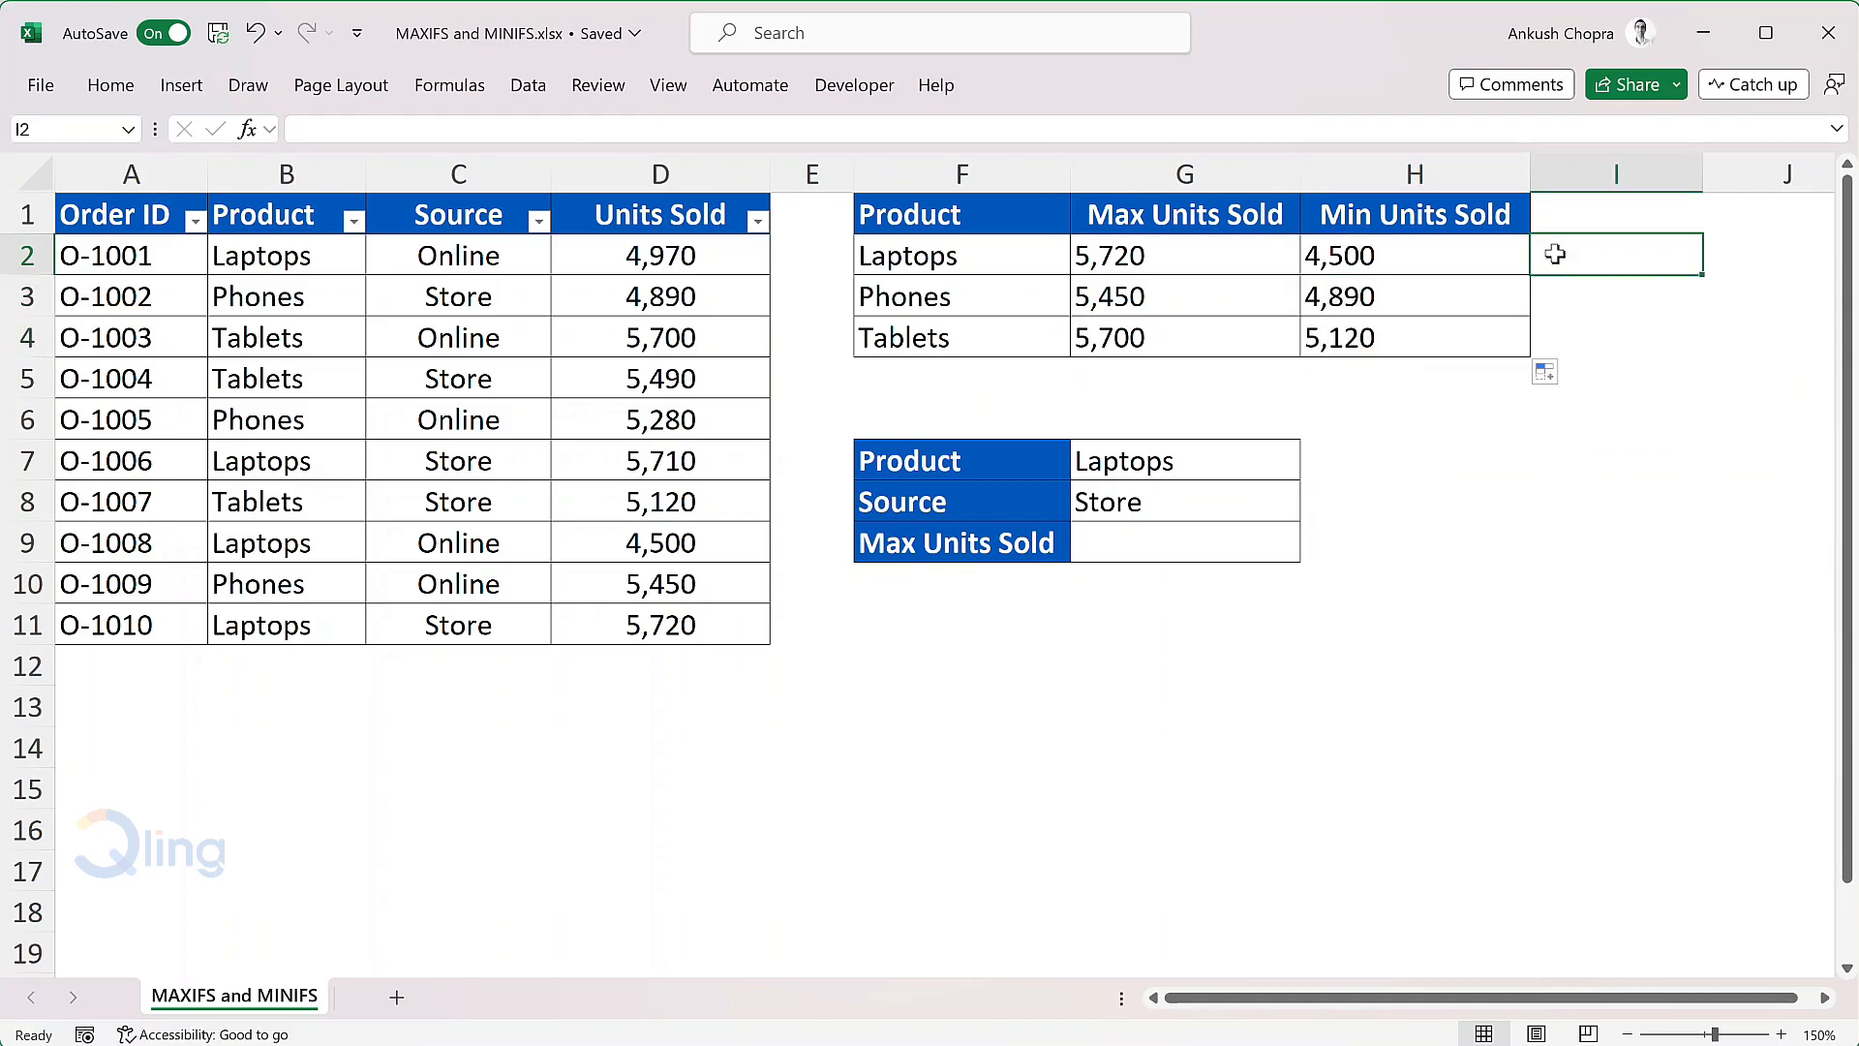
Step: Examine the arguments of the MAXIFS formula in G2 and the MINIFS formula in H2 without changing them
left_click(1248, 253)
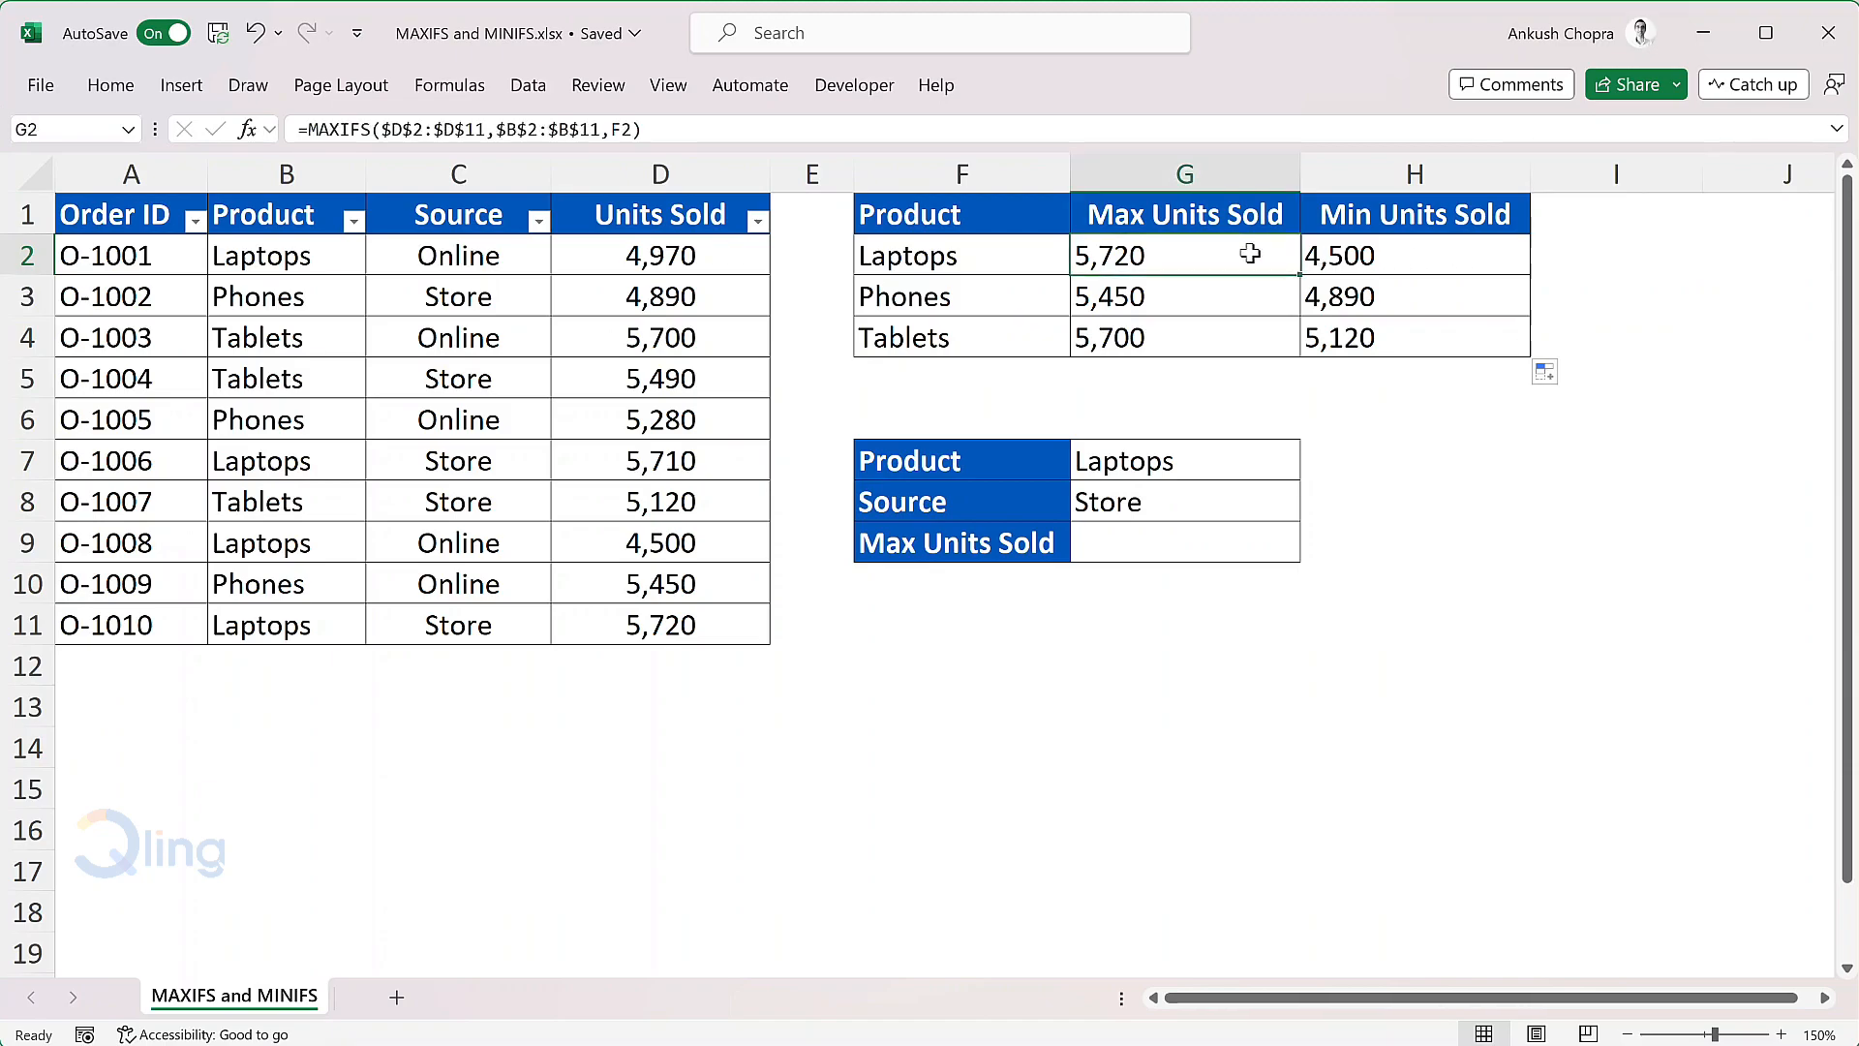
double_click(1249, 253)
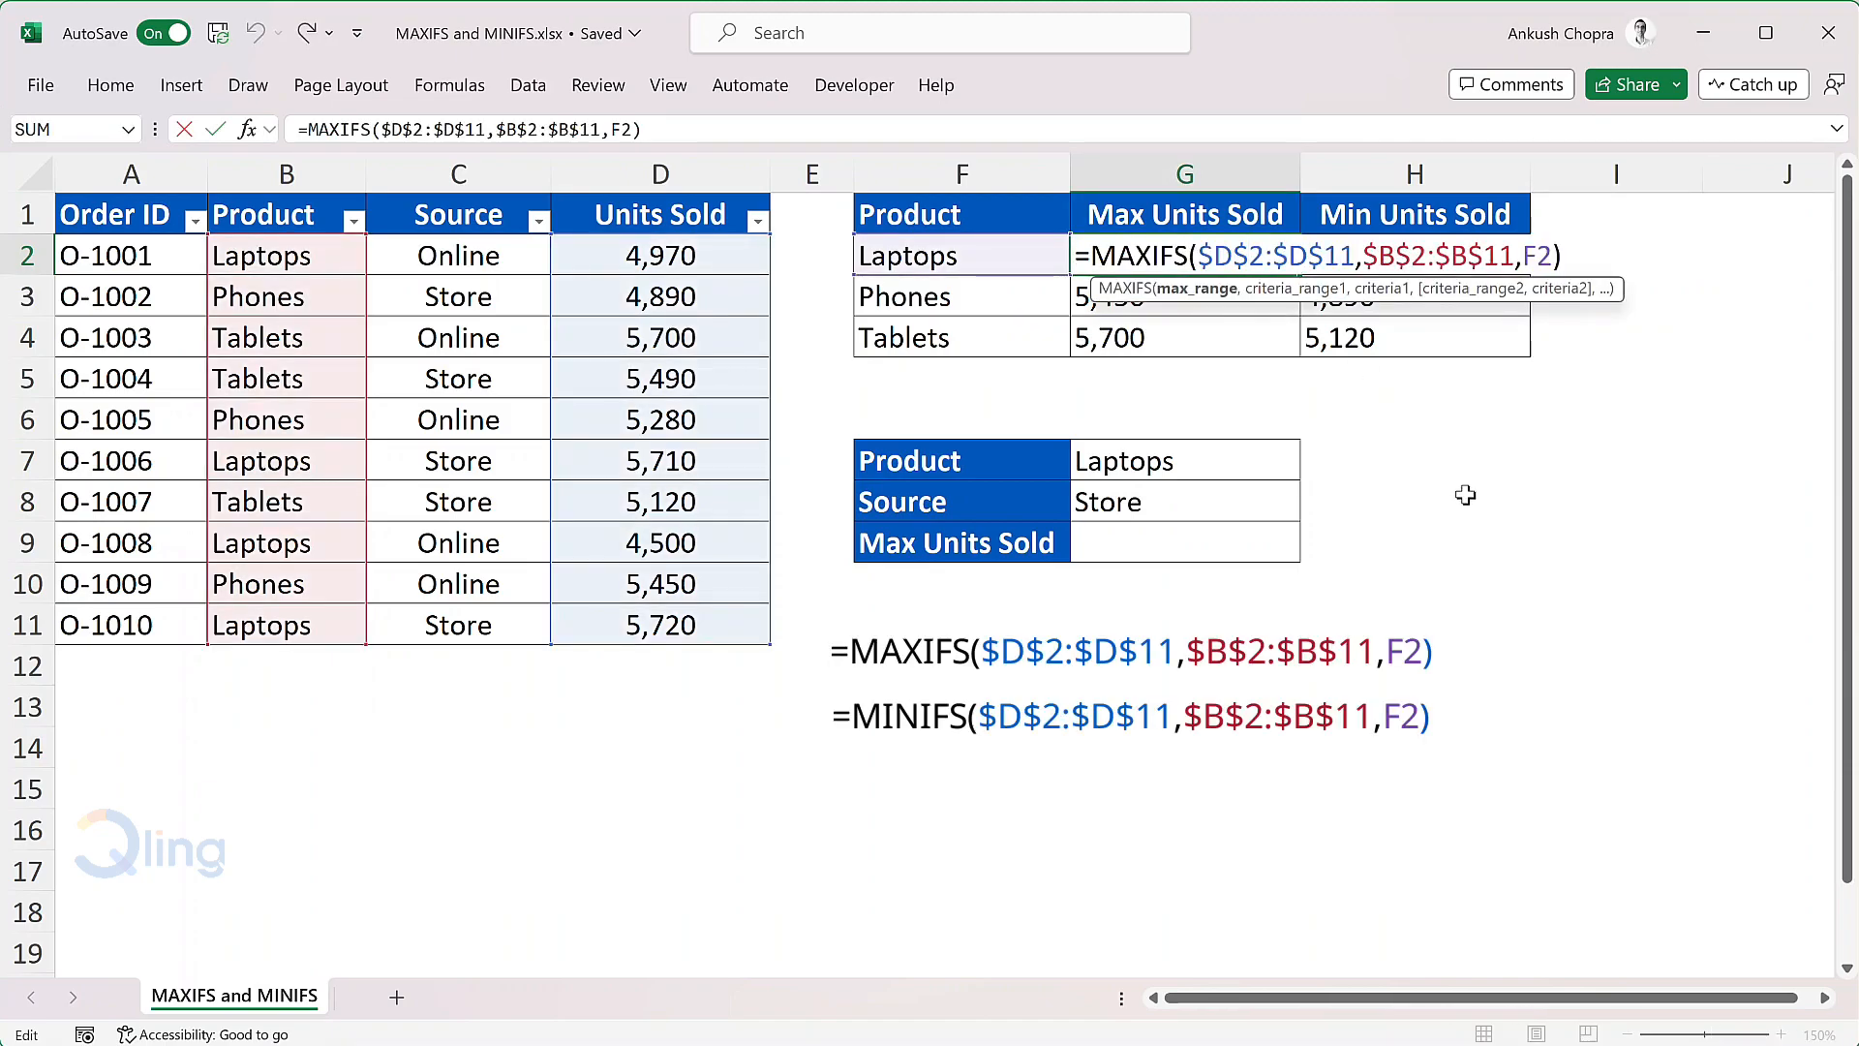
key("Escape")
double_click(1435, 253)
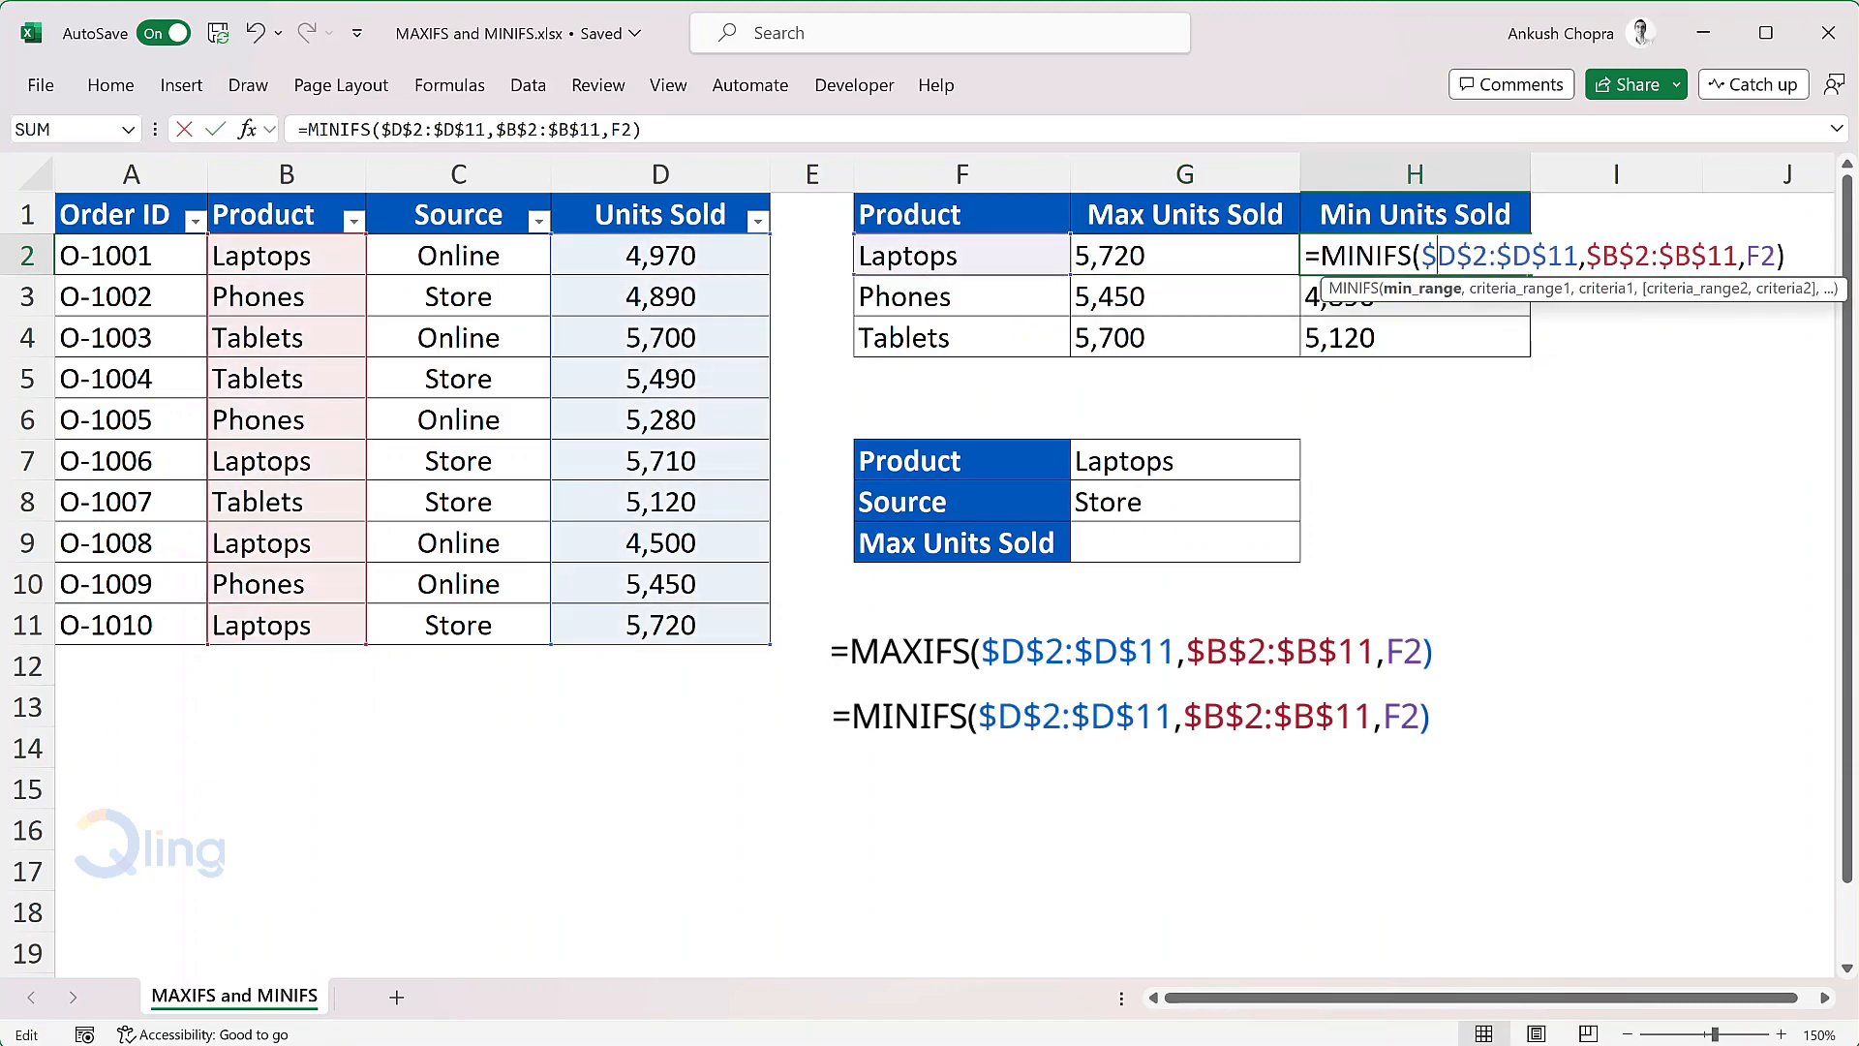
key("Escape")
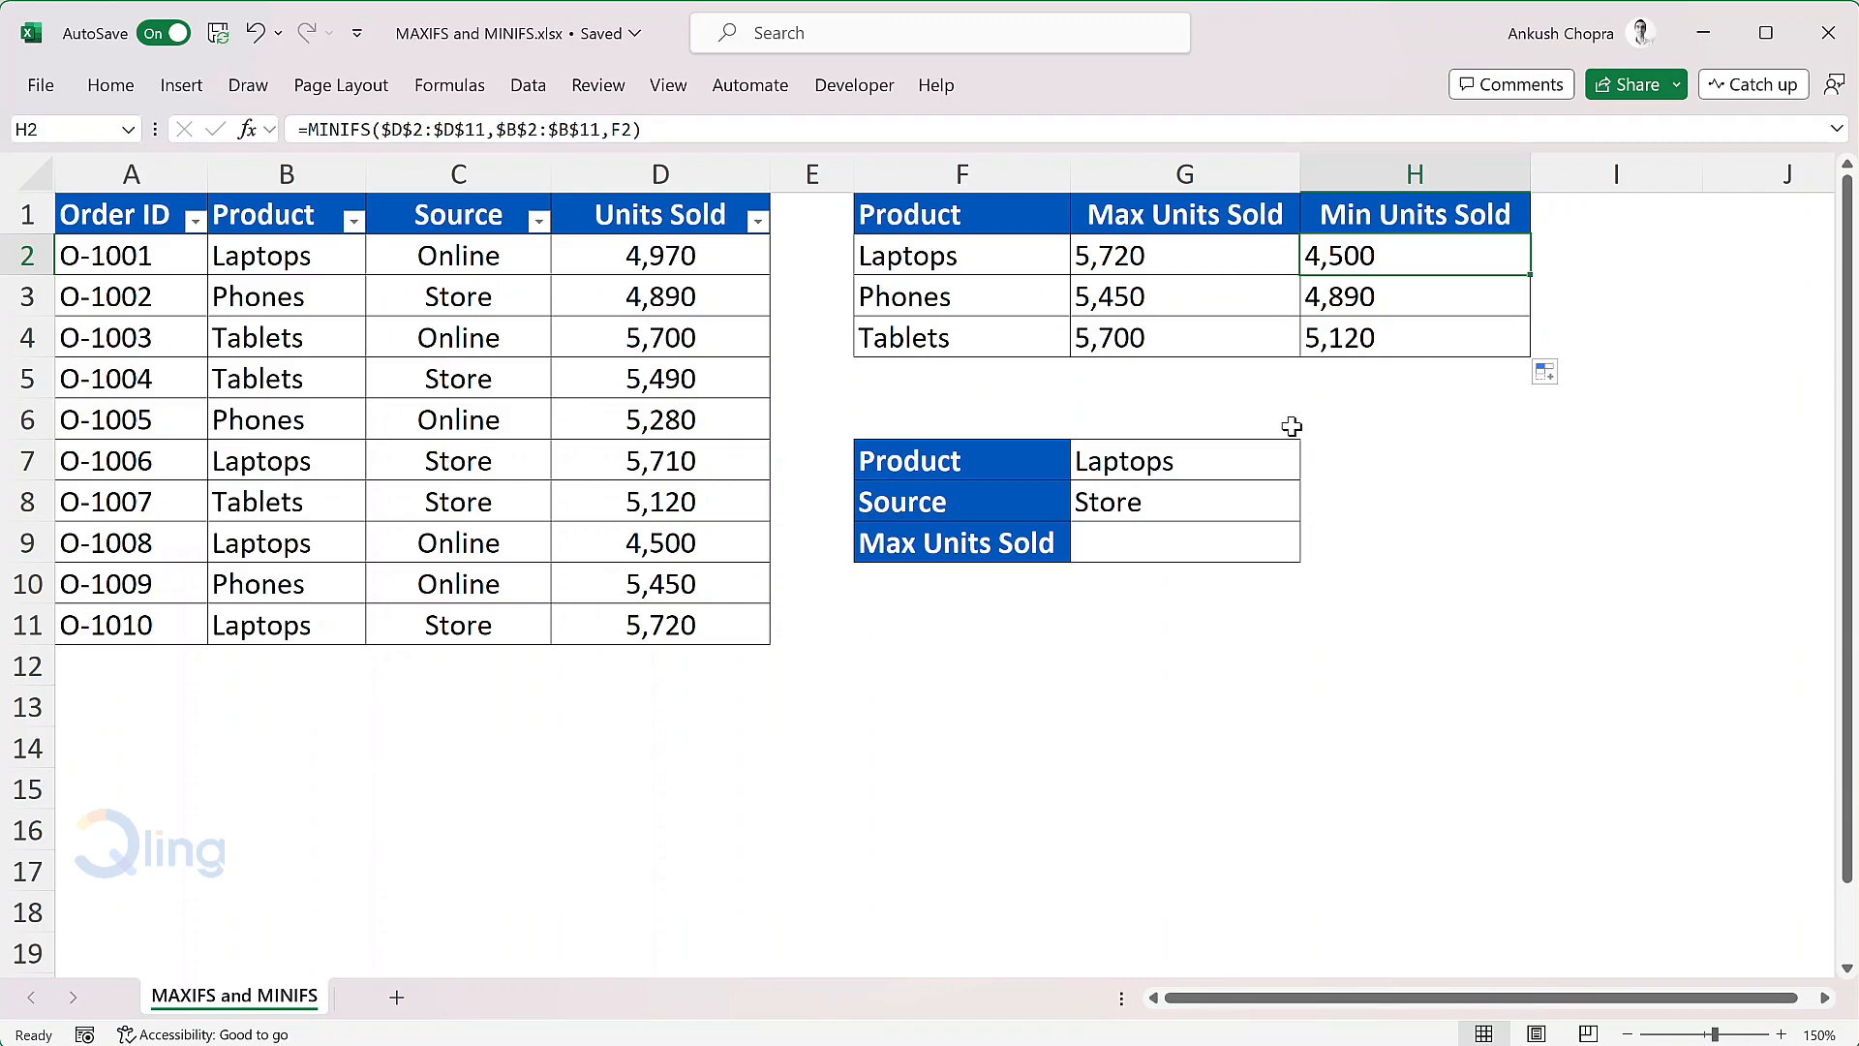
Step: Start a MAXIFS formula in G9 with max range D2:D11, first criteria range B2:B11 and the product in G7 as its criterion
left_click(1186, 541)
type("=maxifs")
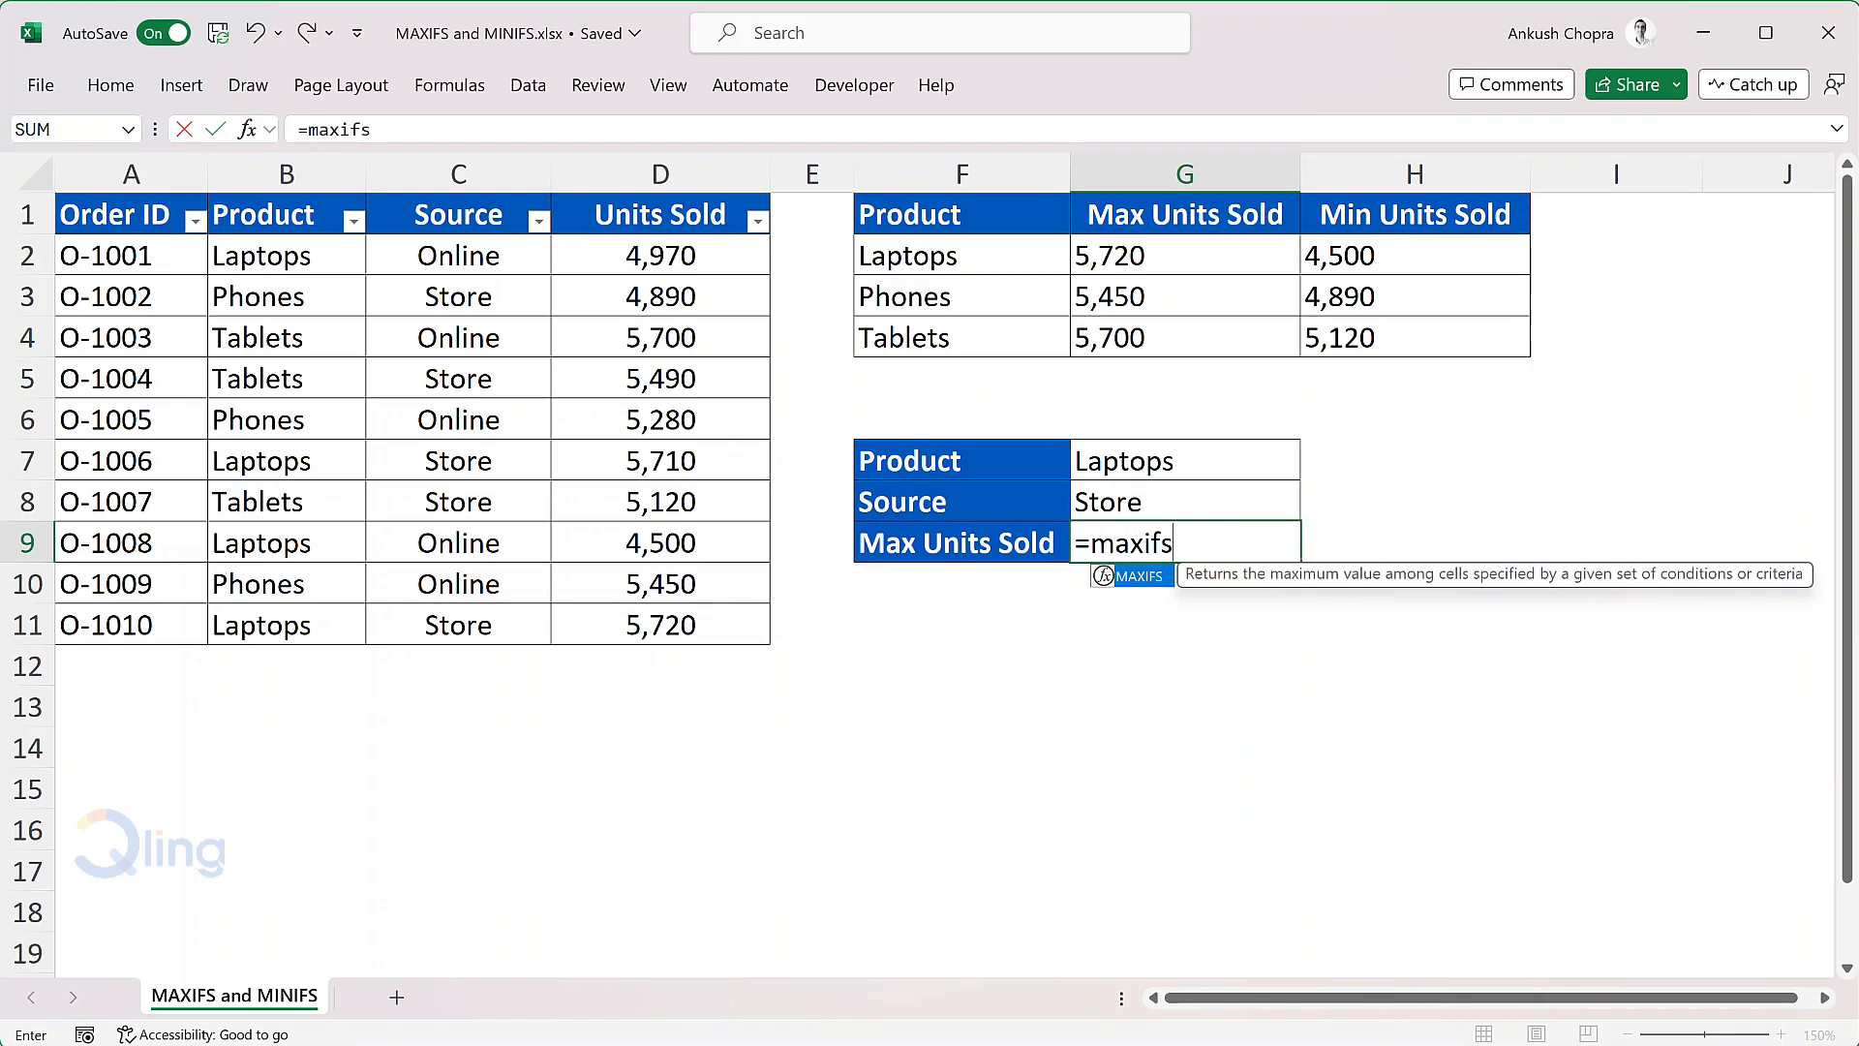
key("Tab")
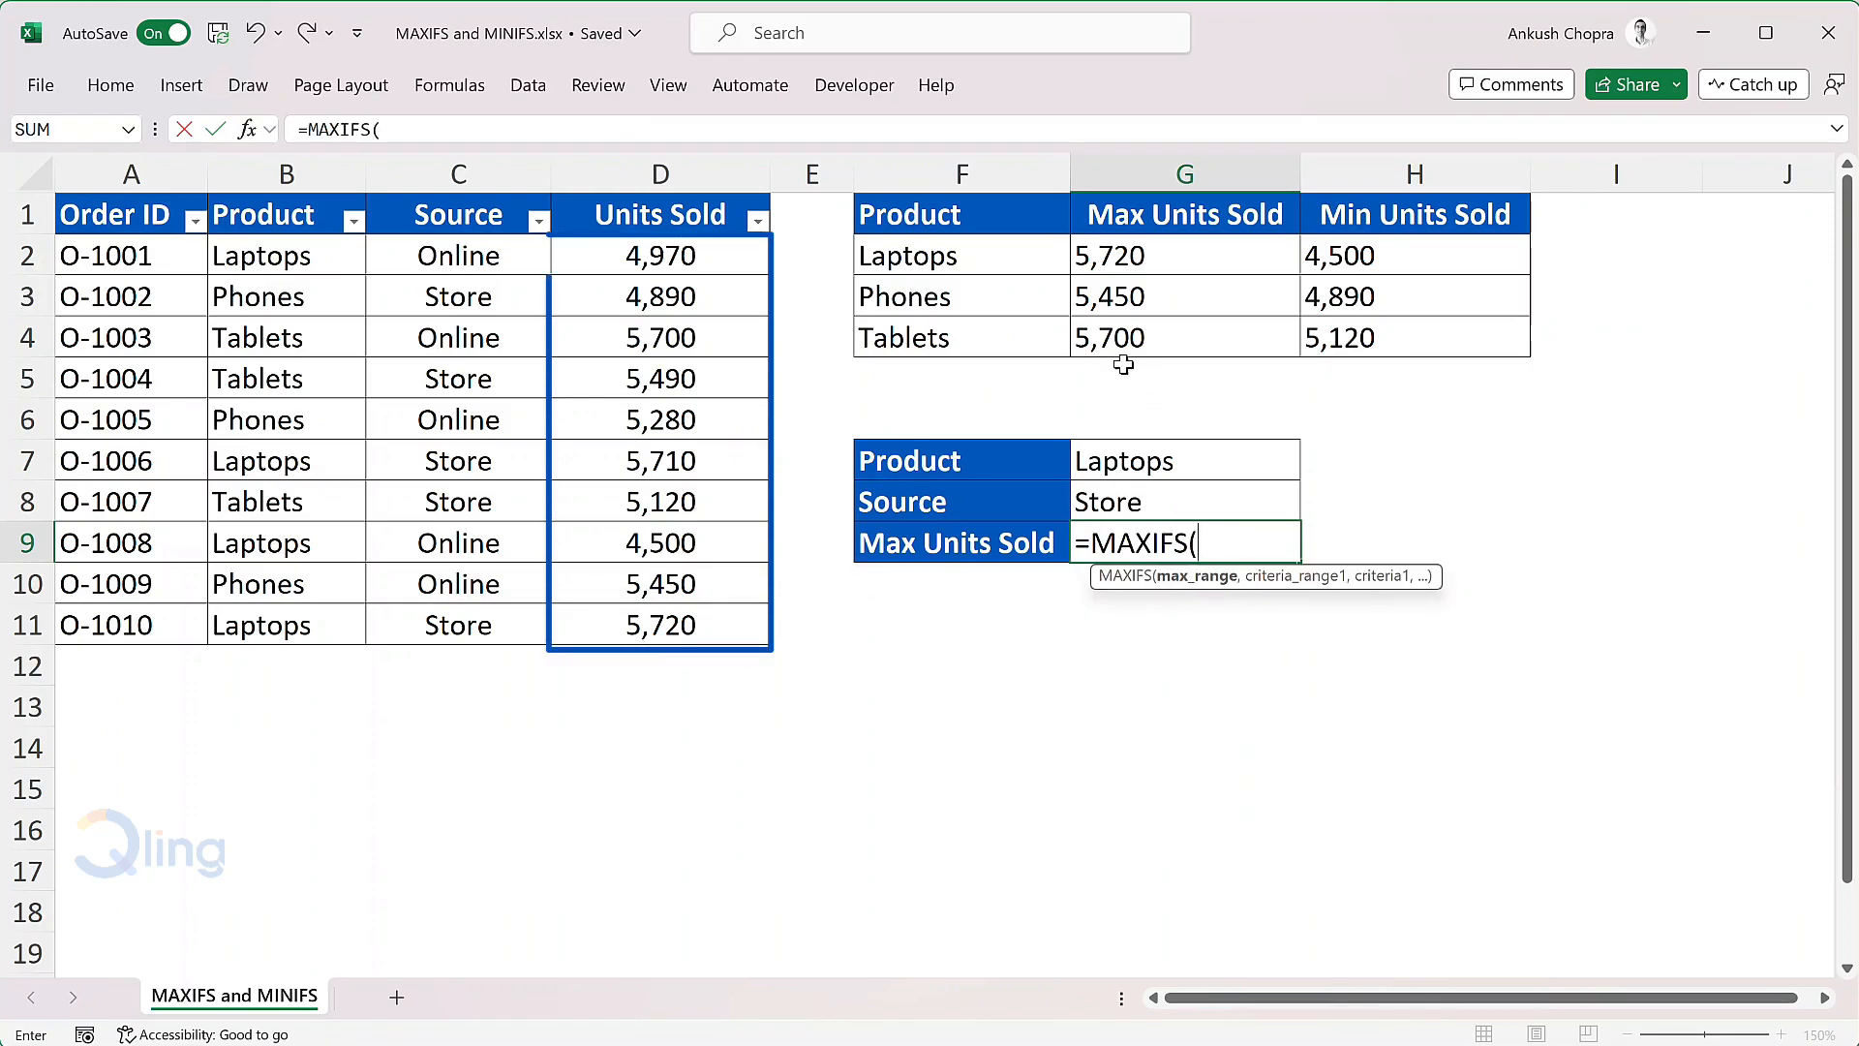
left_click_drag(763, 263, 719, 617)
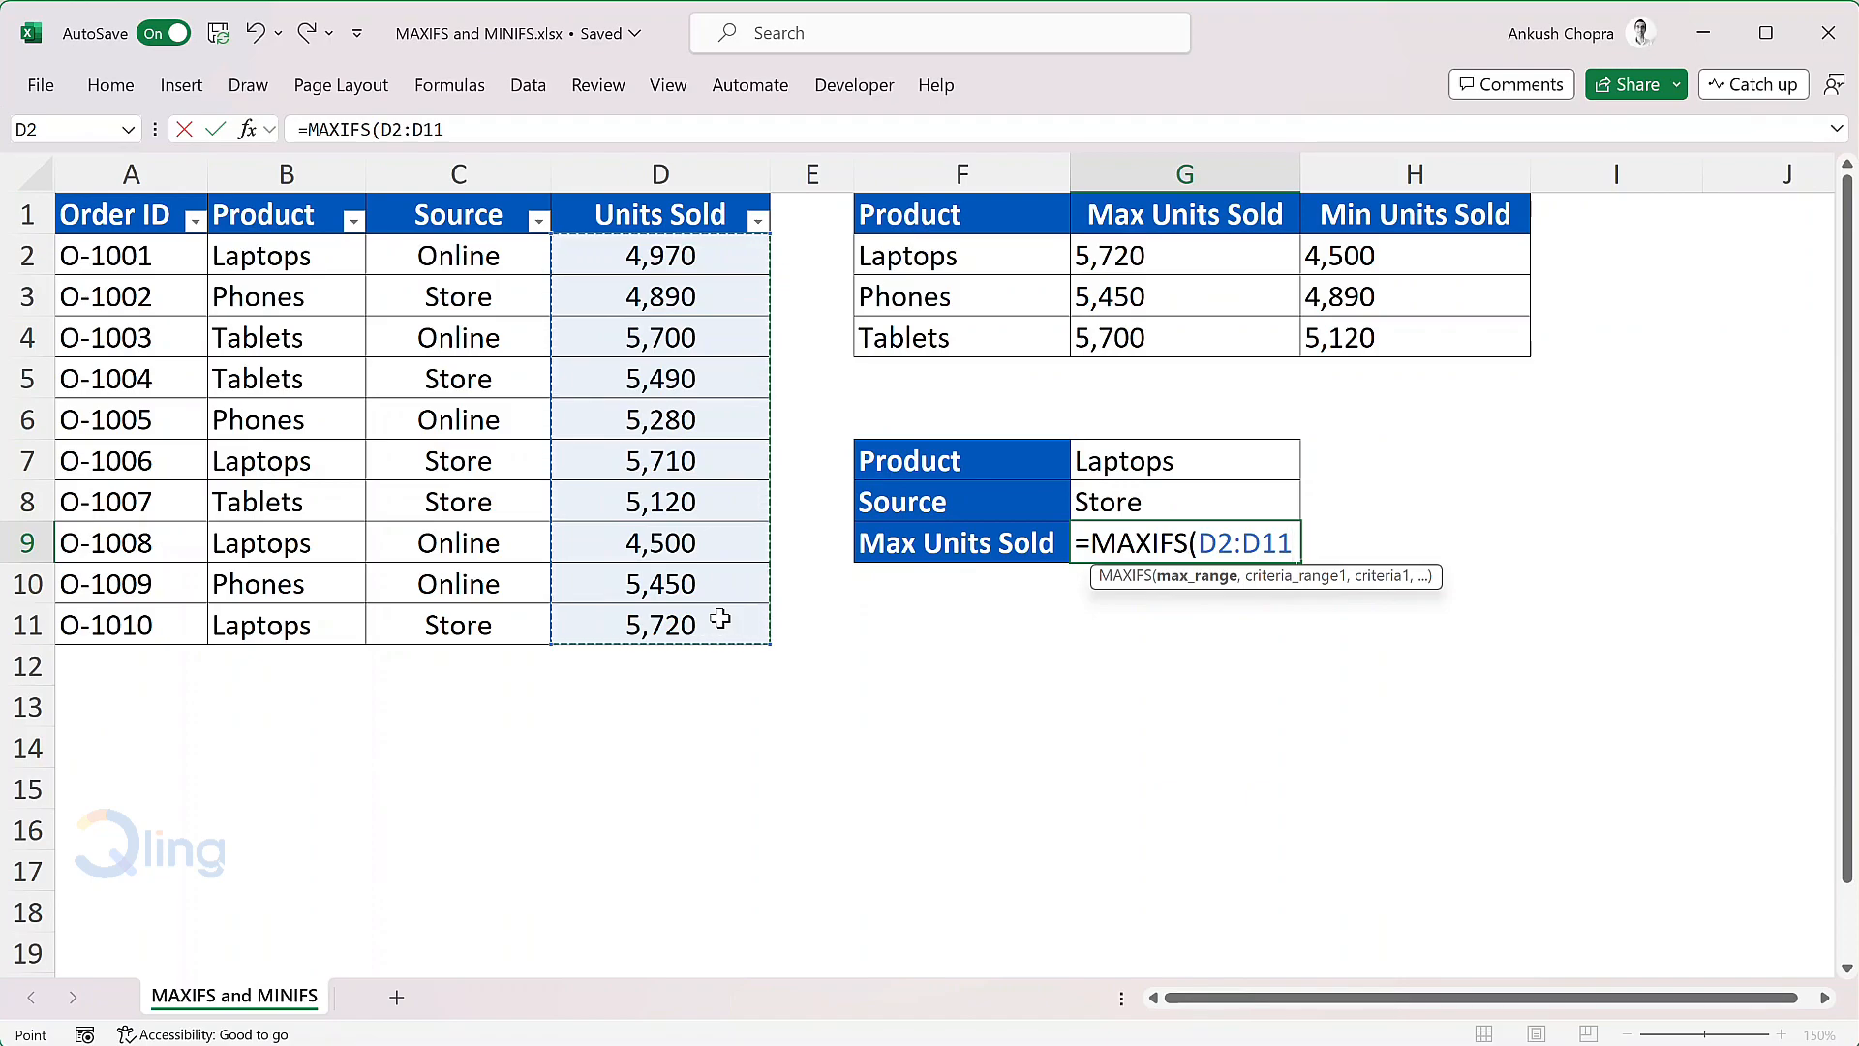
type(",")
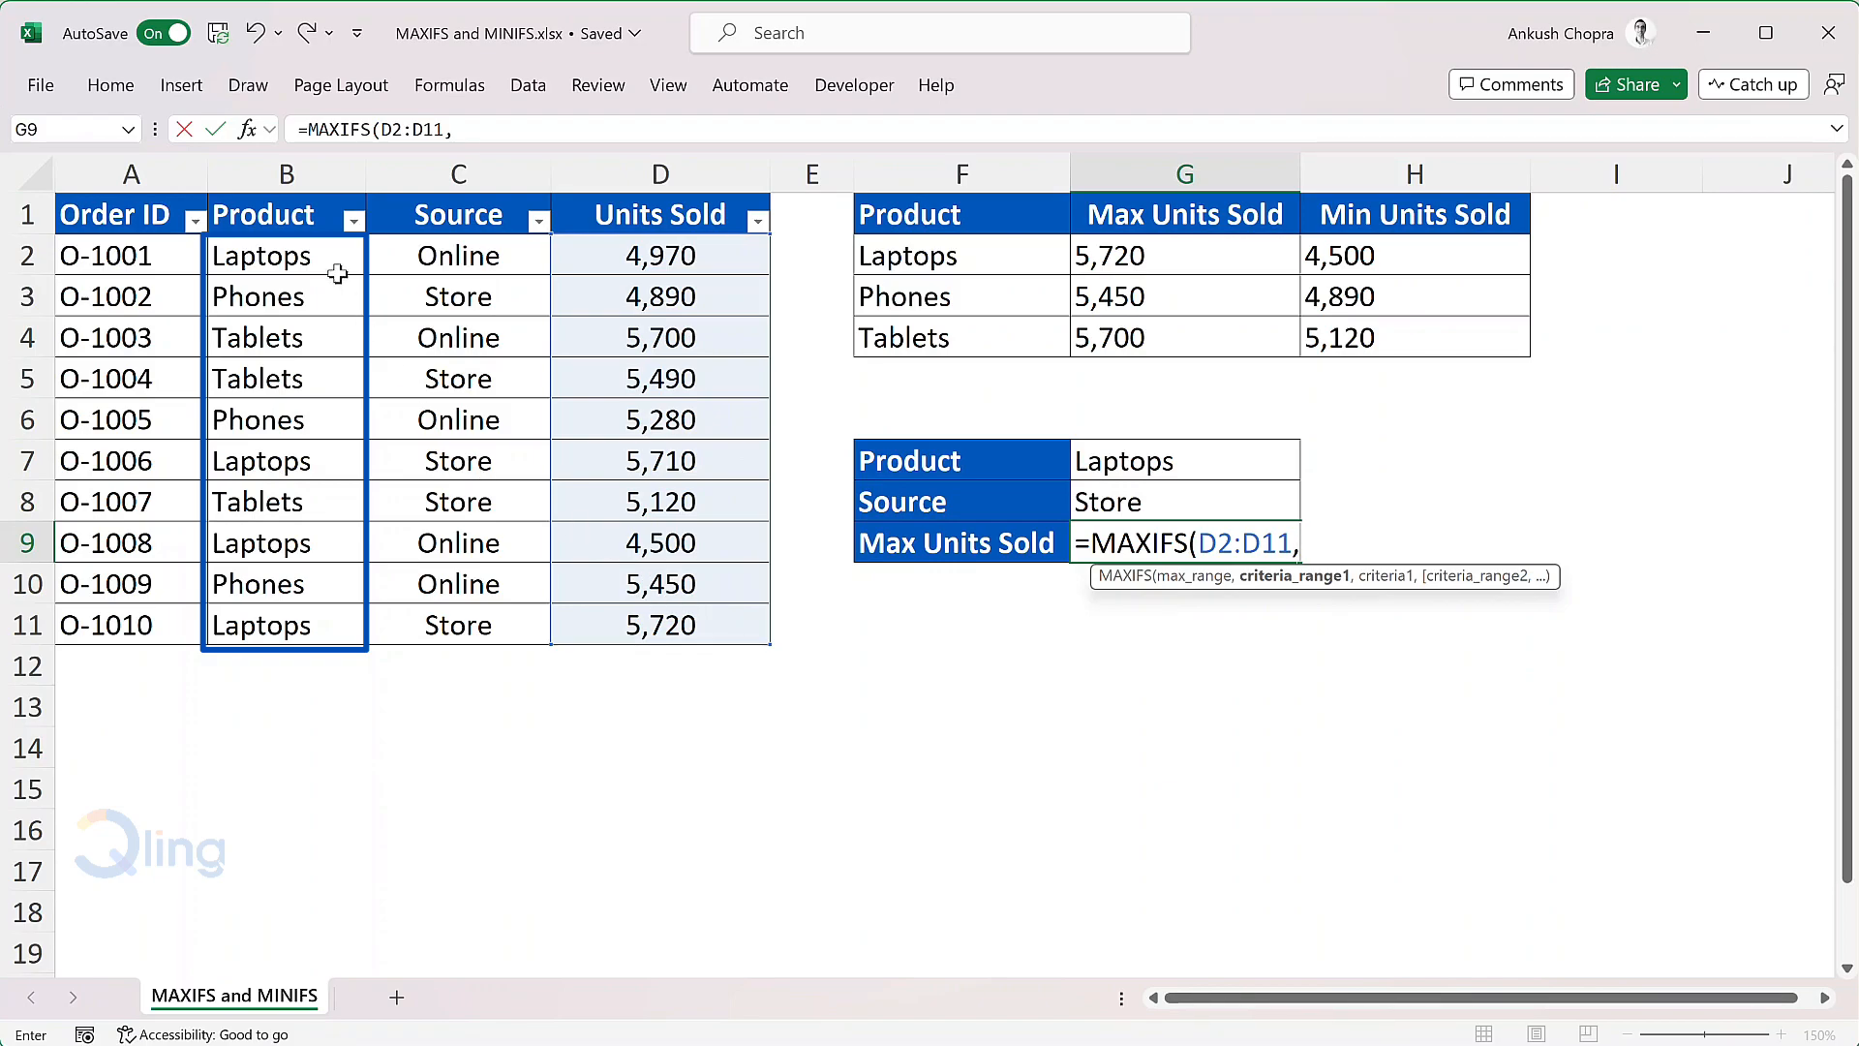
left_click_drag(339, 248, 297, 622)
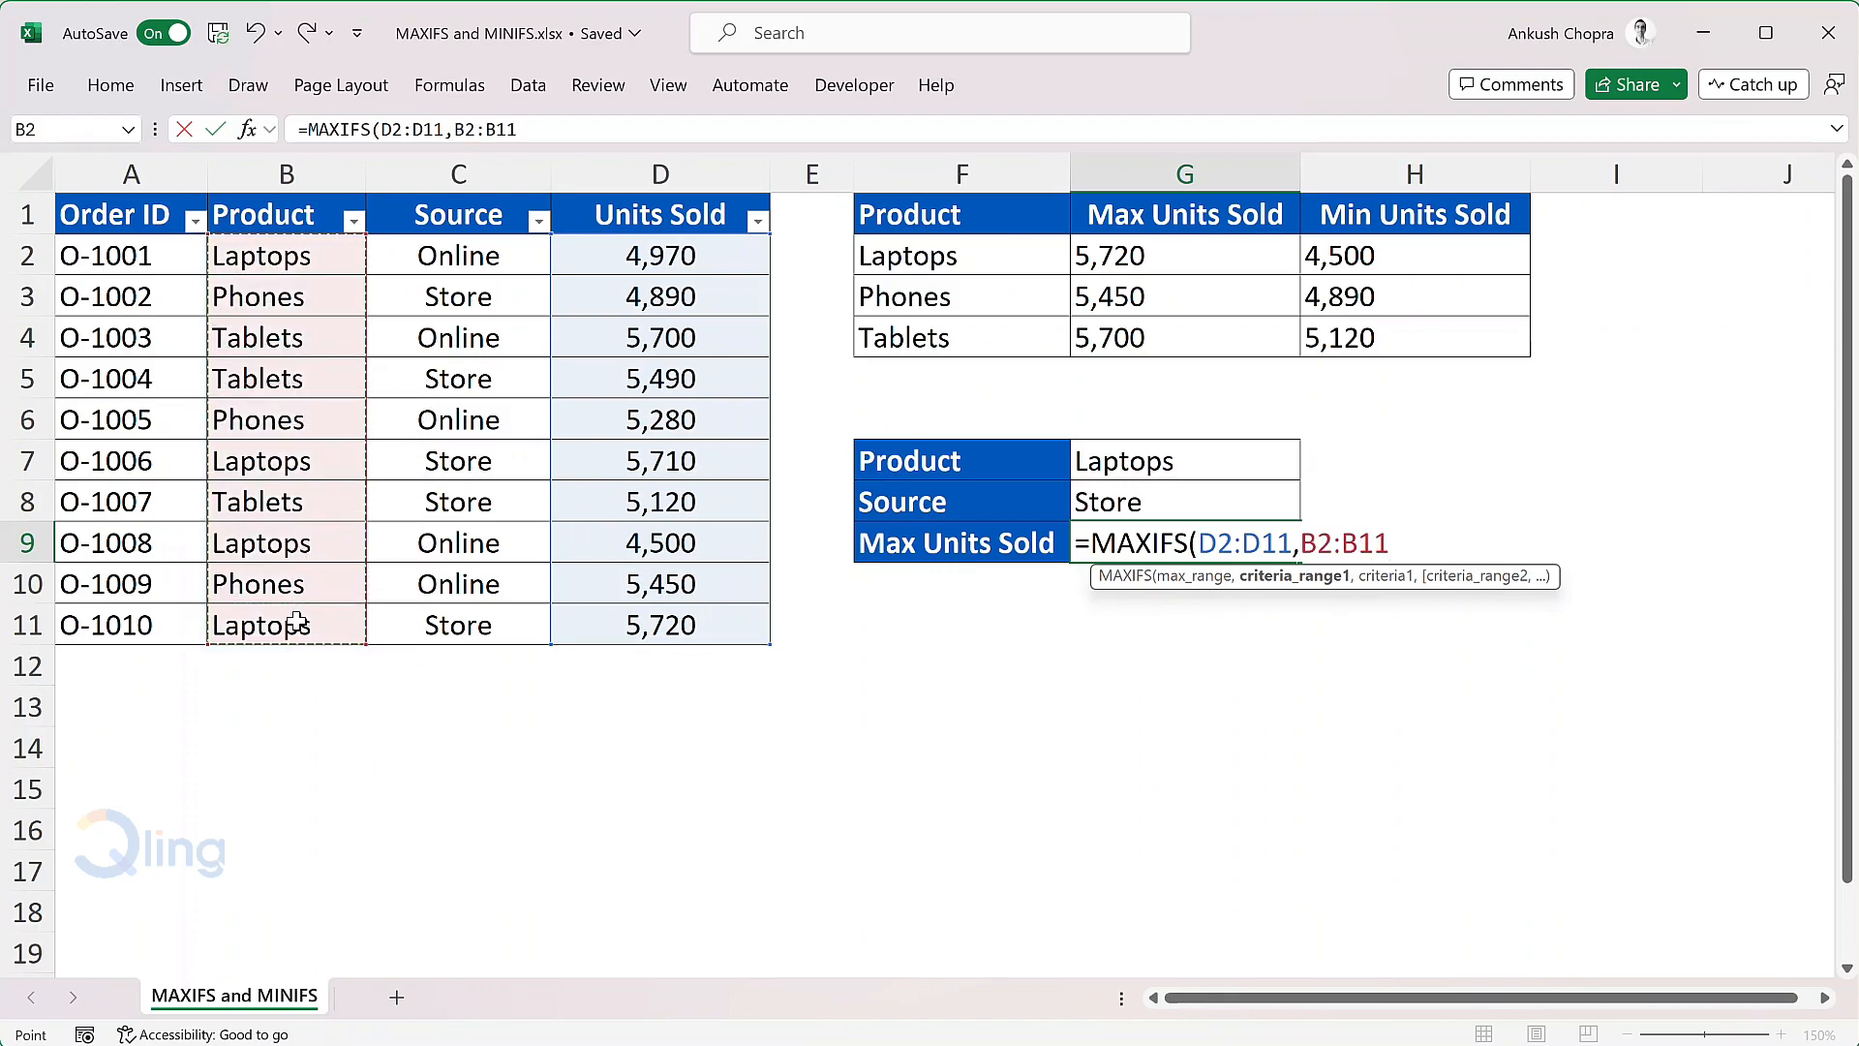
type(",")
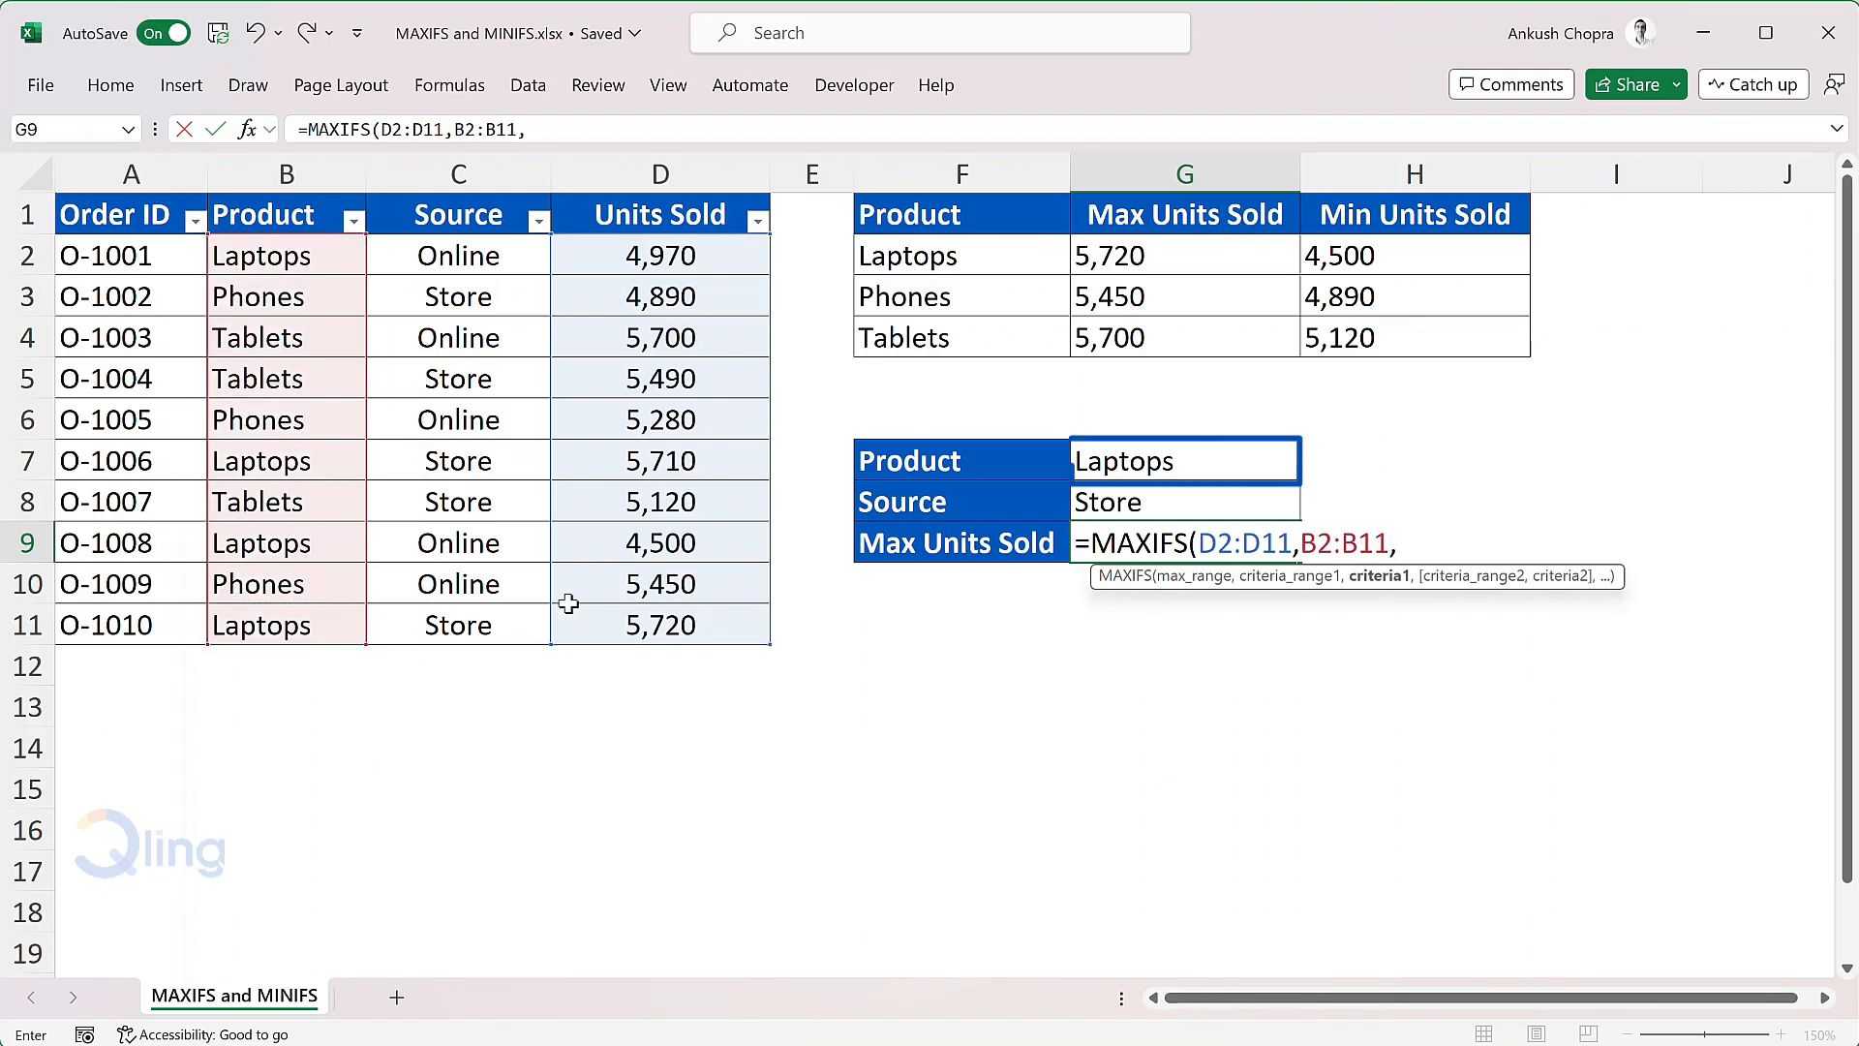
left_click(1232, 463)
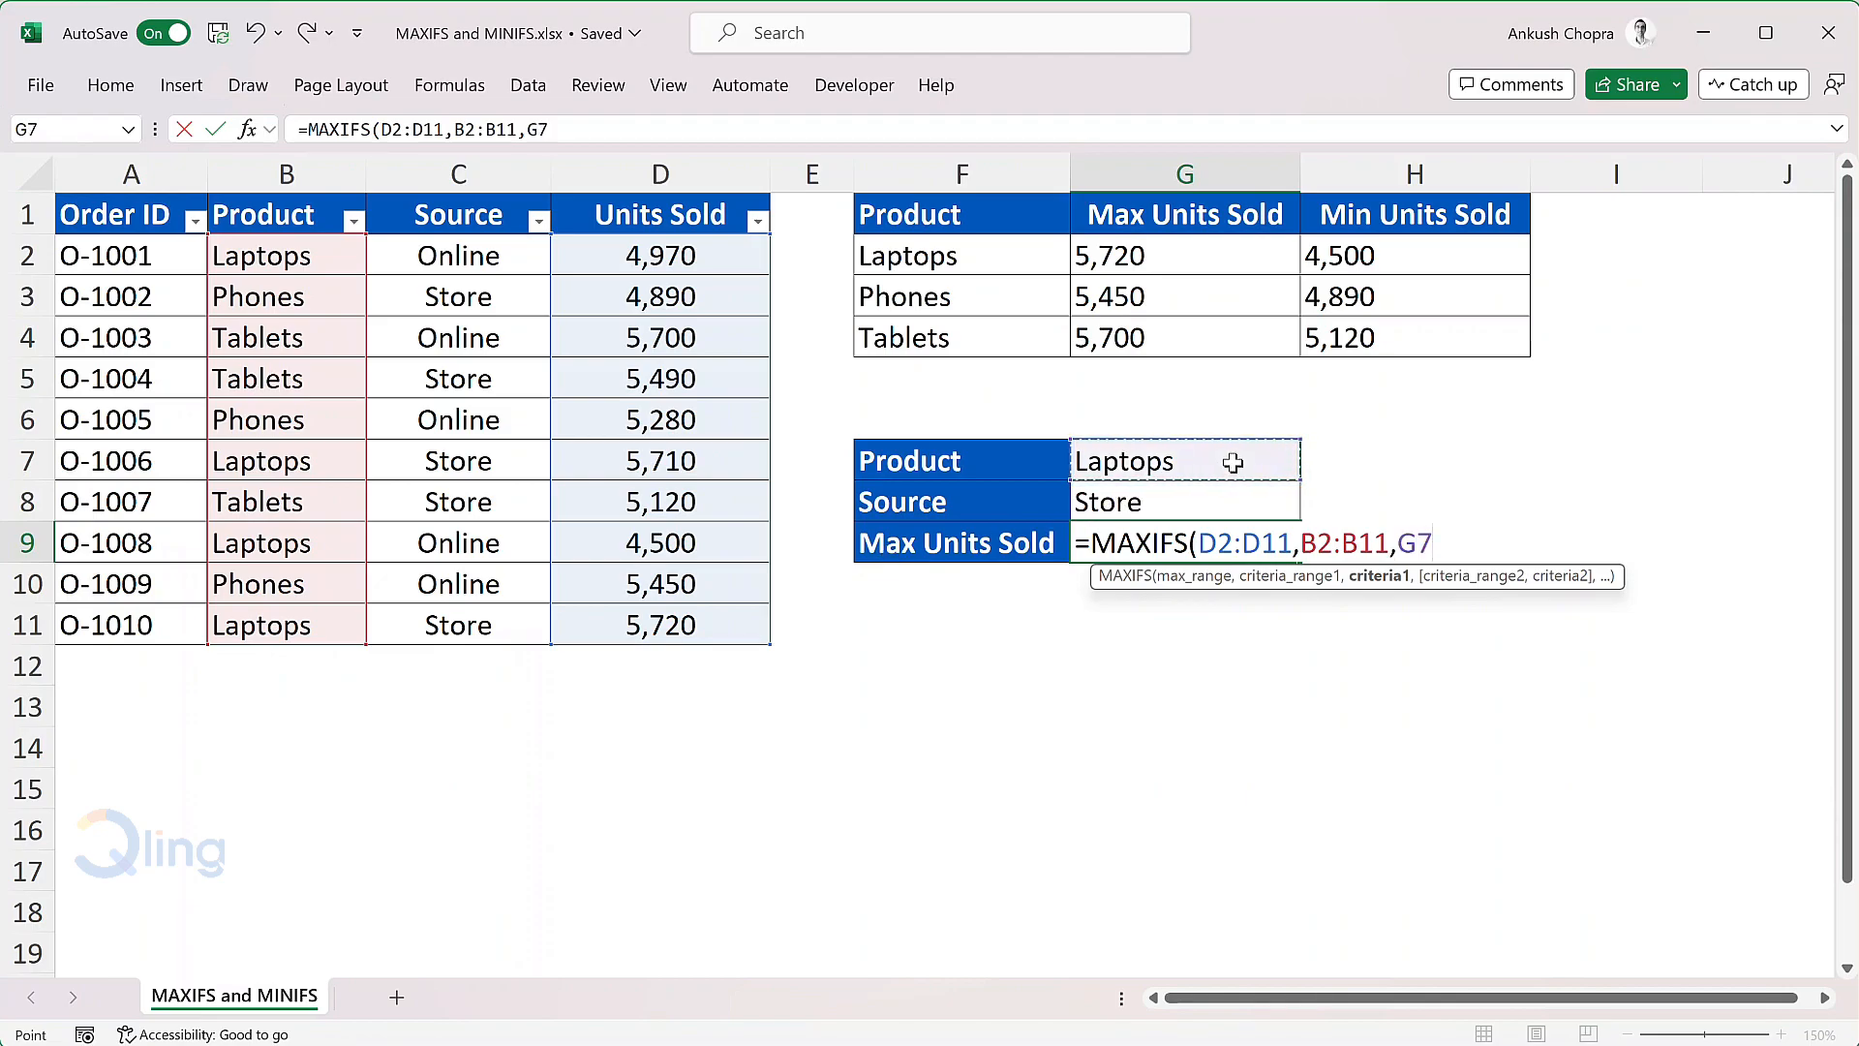
Step: Complete the MAXIFS formula in G9 with the second criteria range C2:C11 and the source in G8 as its criterion
type(",")
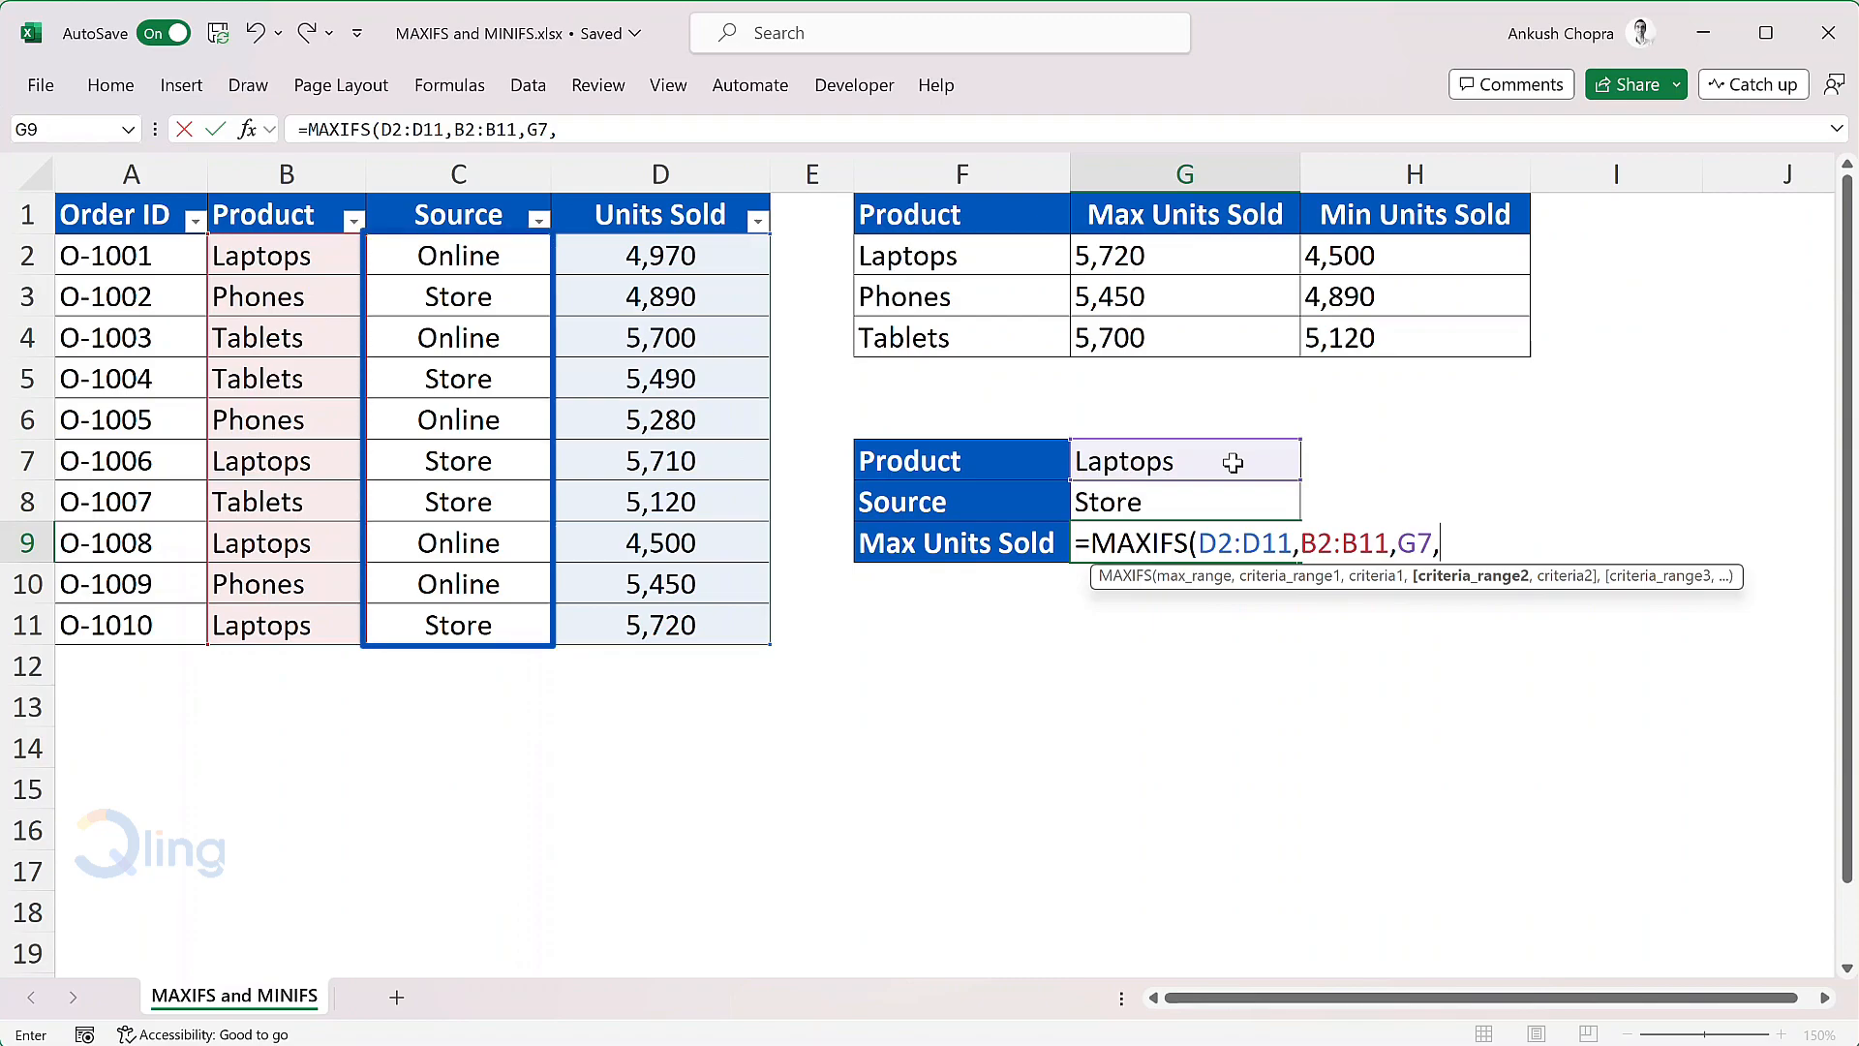
left_click_drag(513, 255, 503, 620)
type(",")
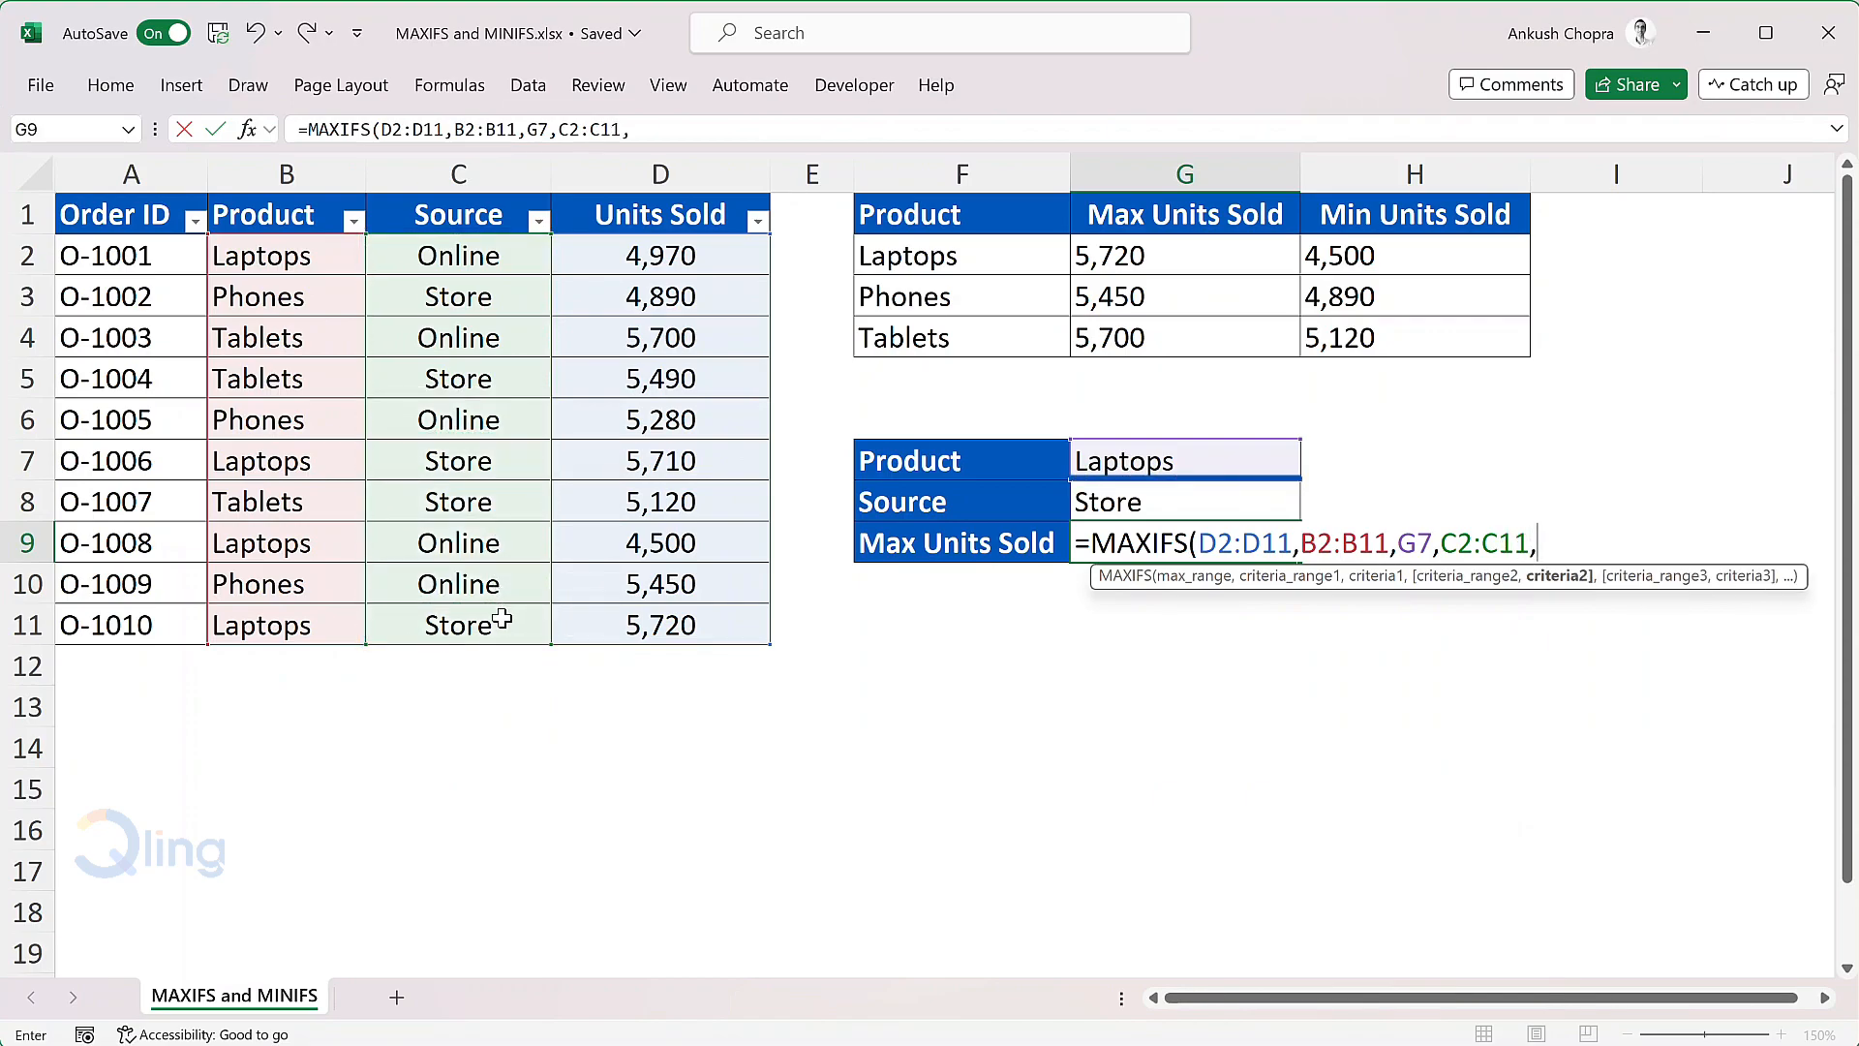
left_click(1286, 501)
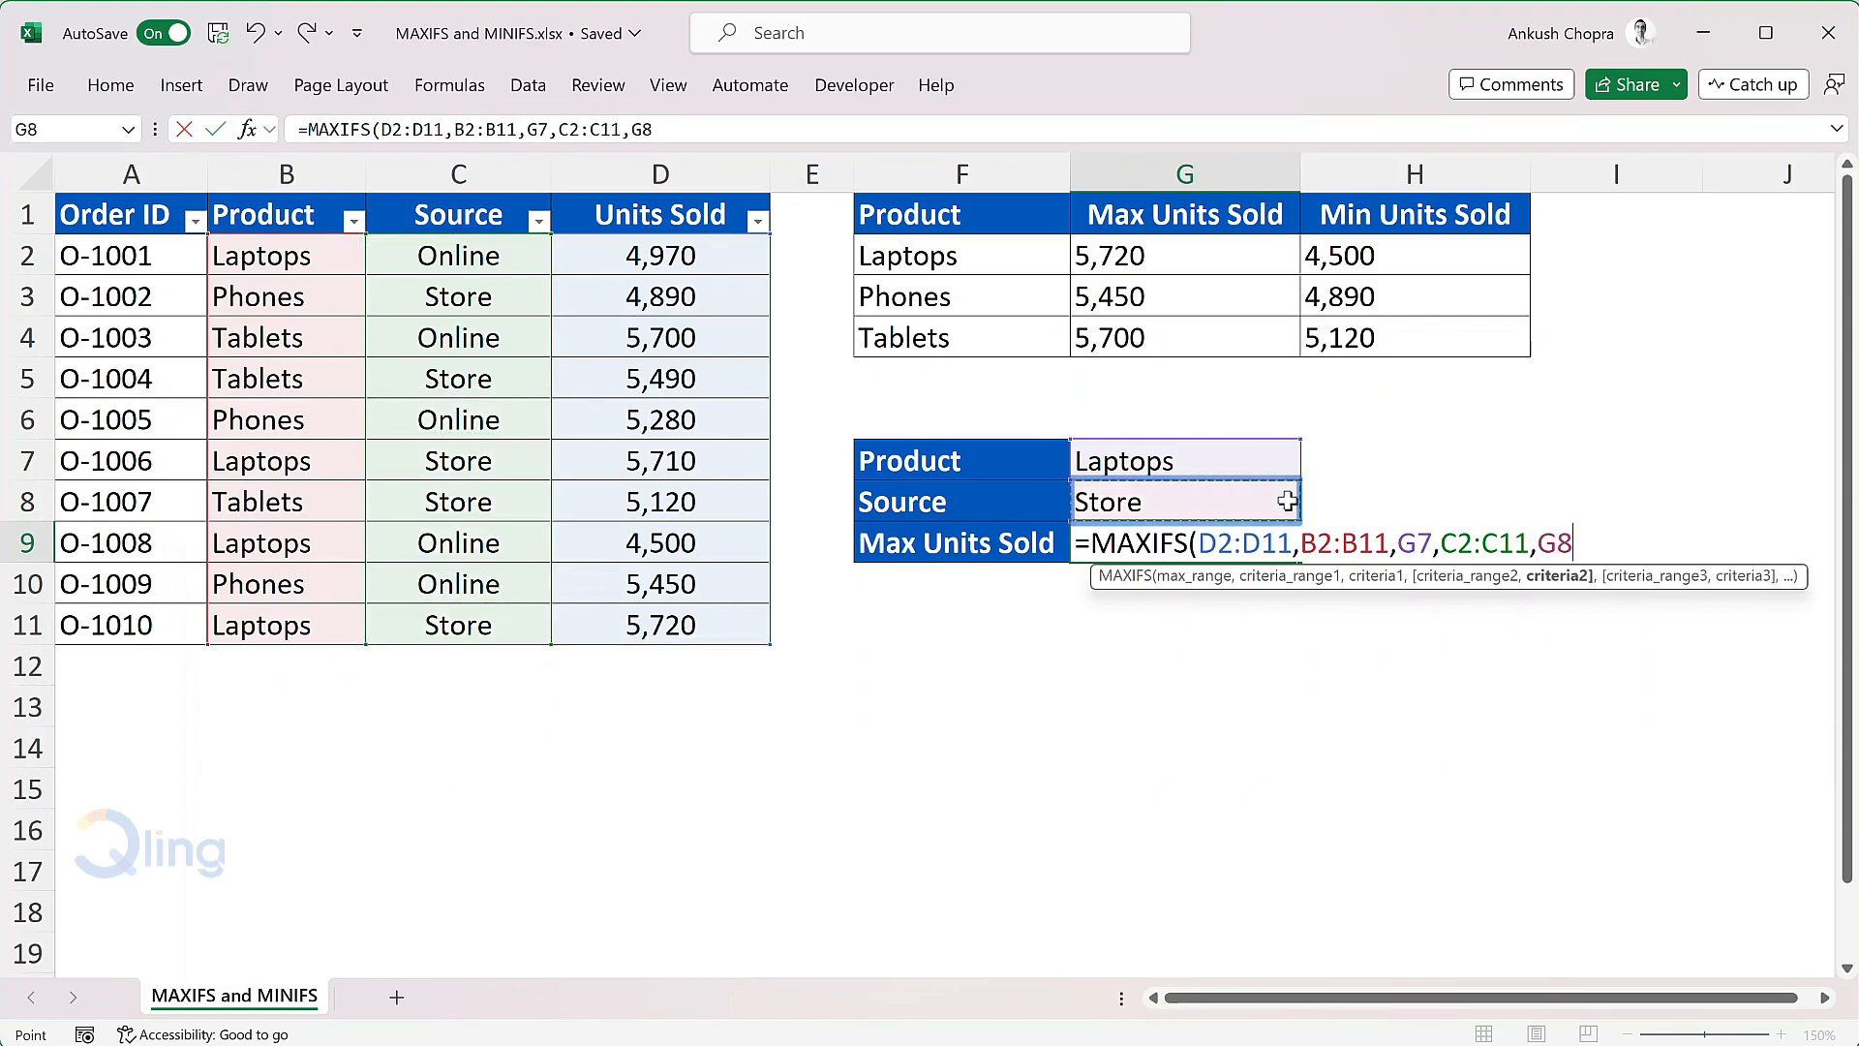
type(")")
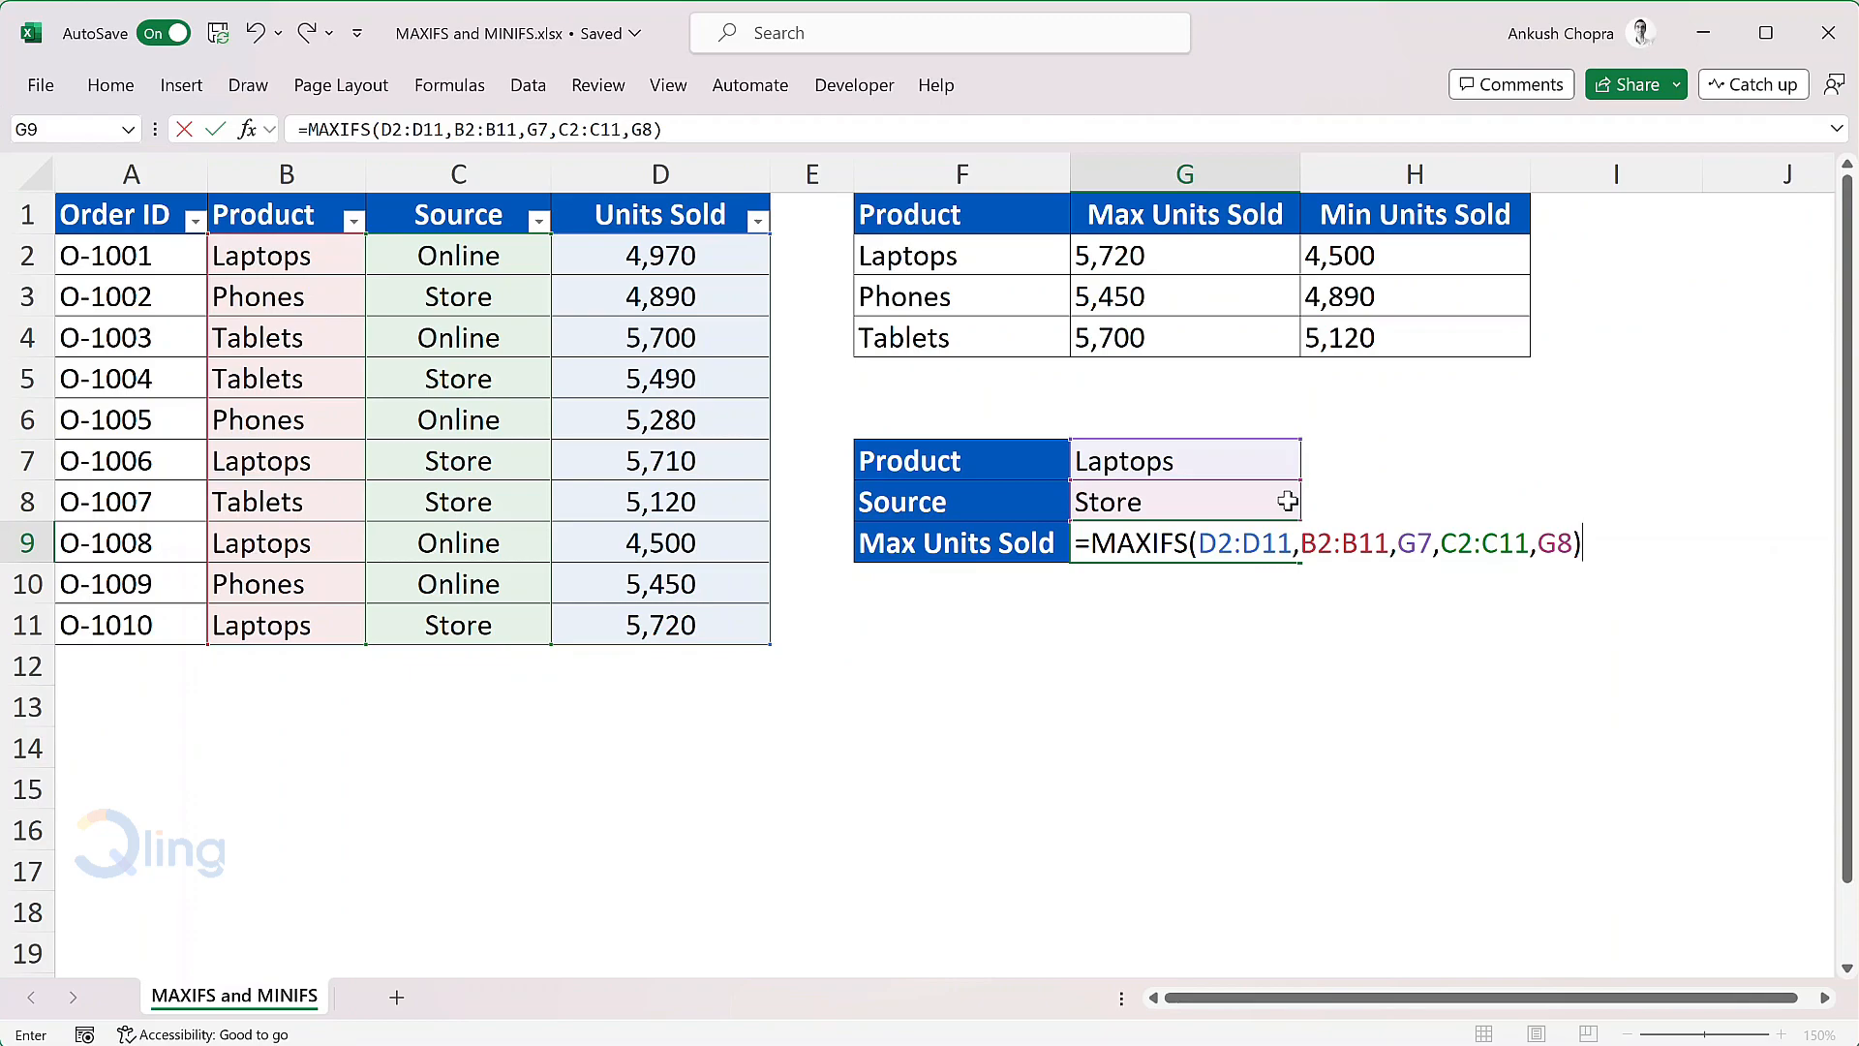
key("Return")
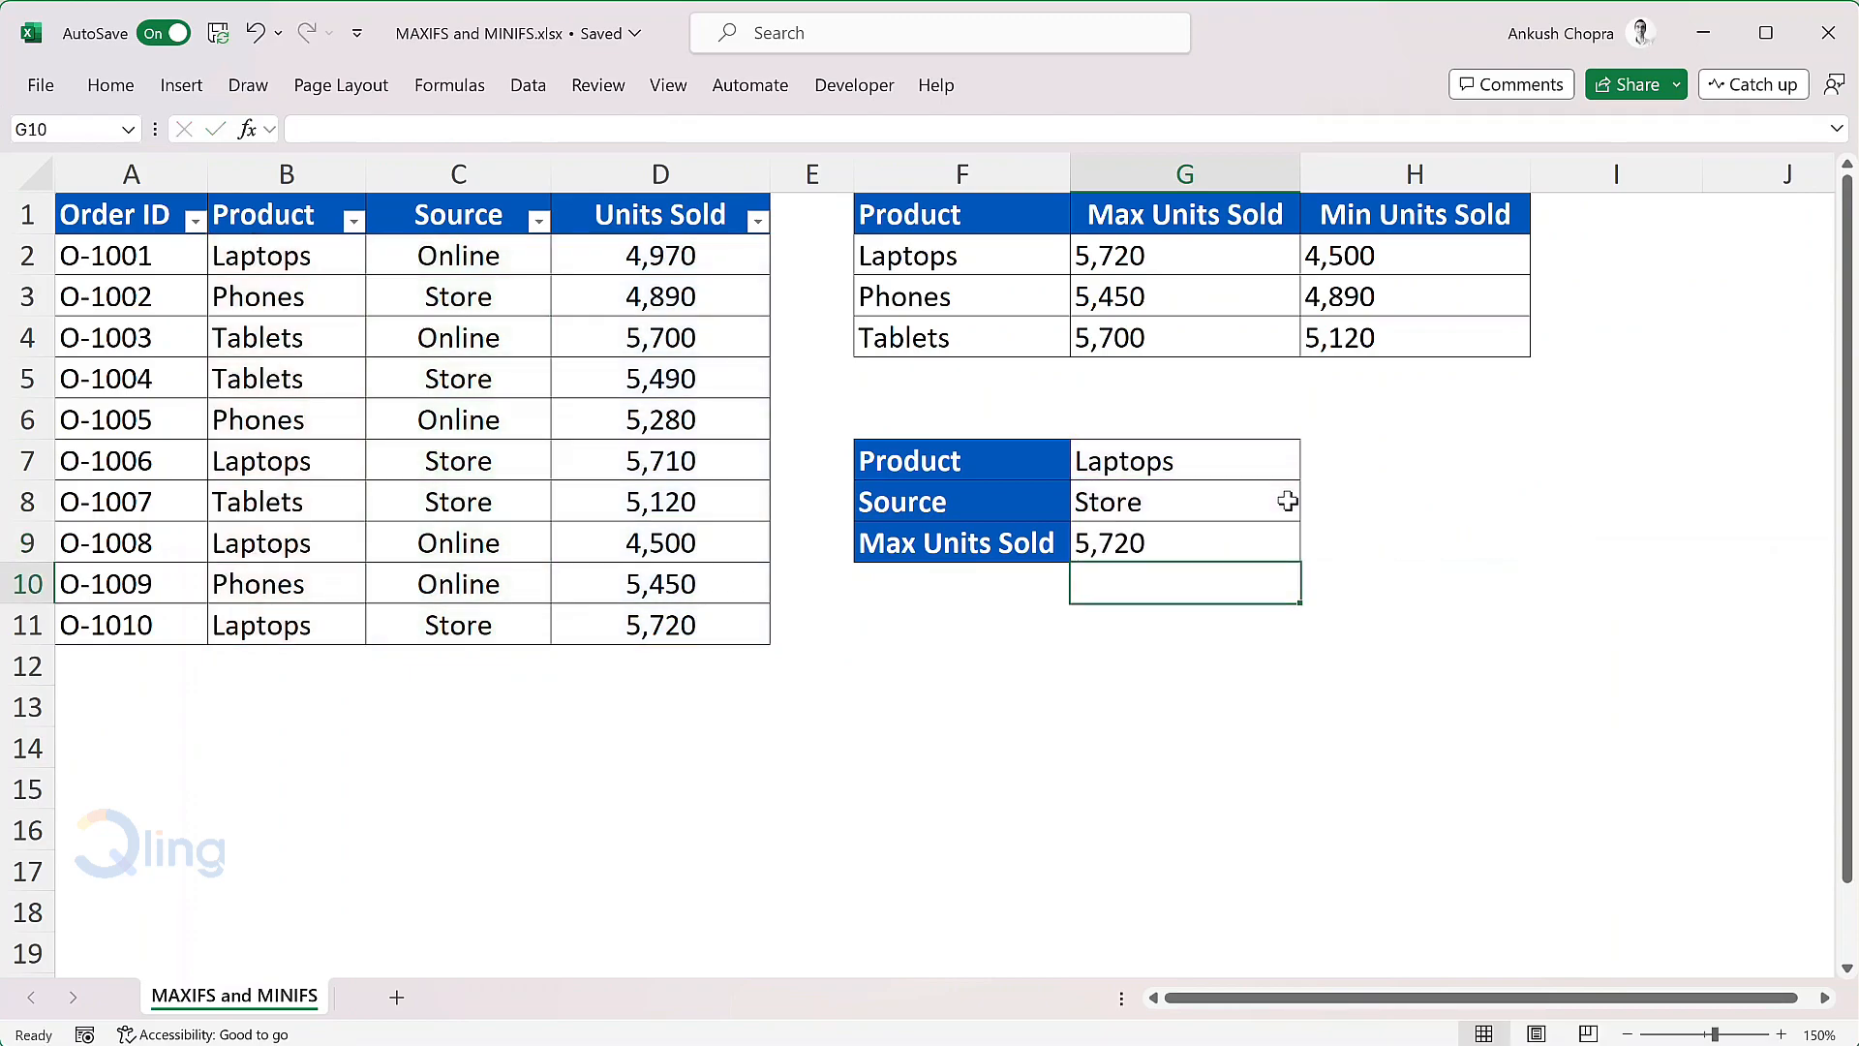